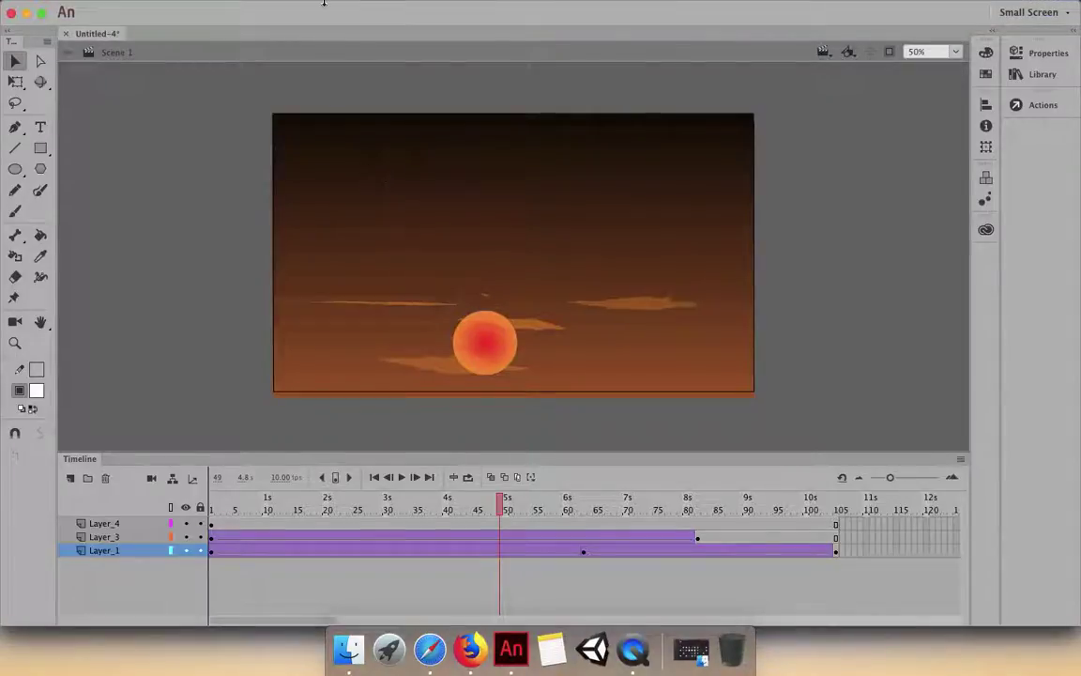
# - Test-play the finished sunrise animation, then close the playback window
pyautogui.moveTo(326, 7)
pyautogui.click(409, 8)
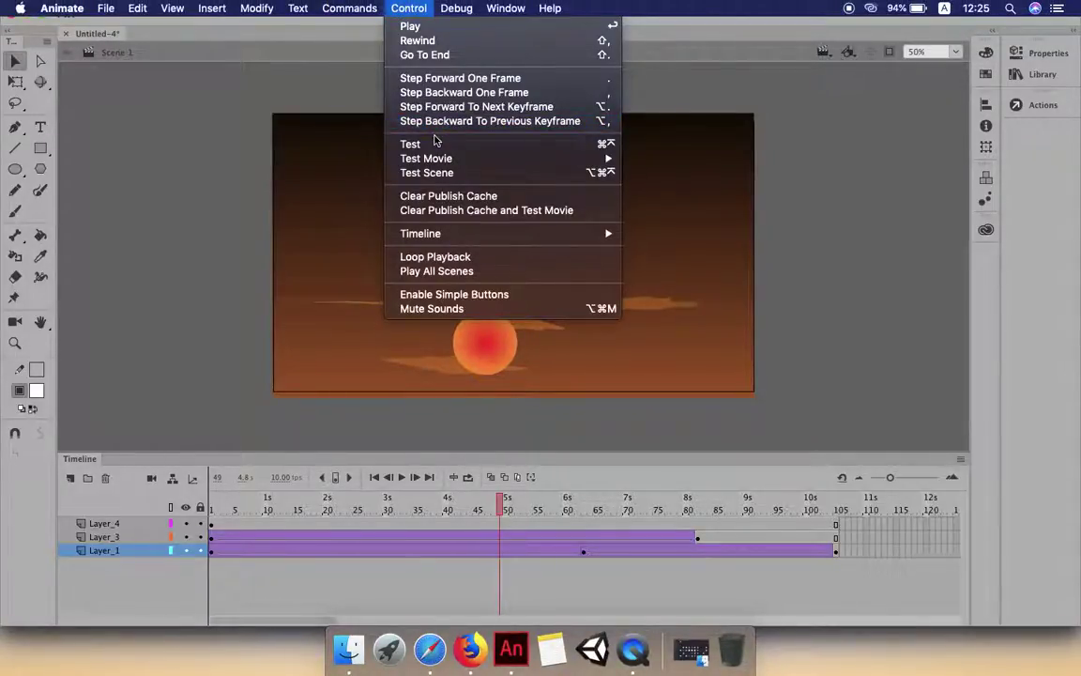
pyautogui.click(434, 145)
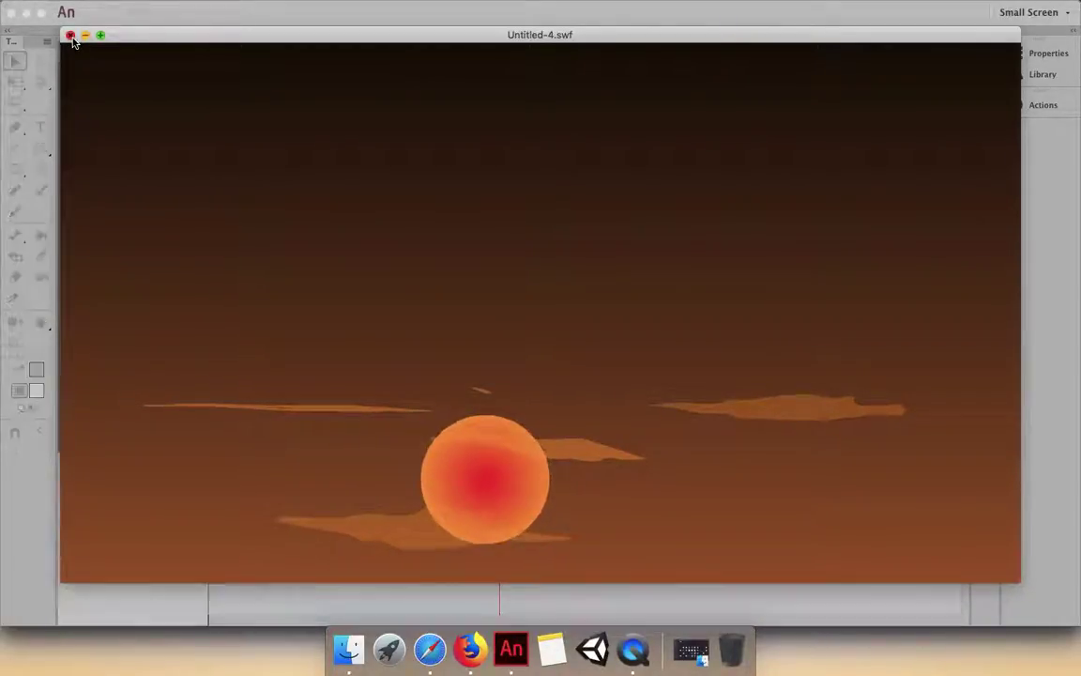
pyautogui.click(70, 34)
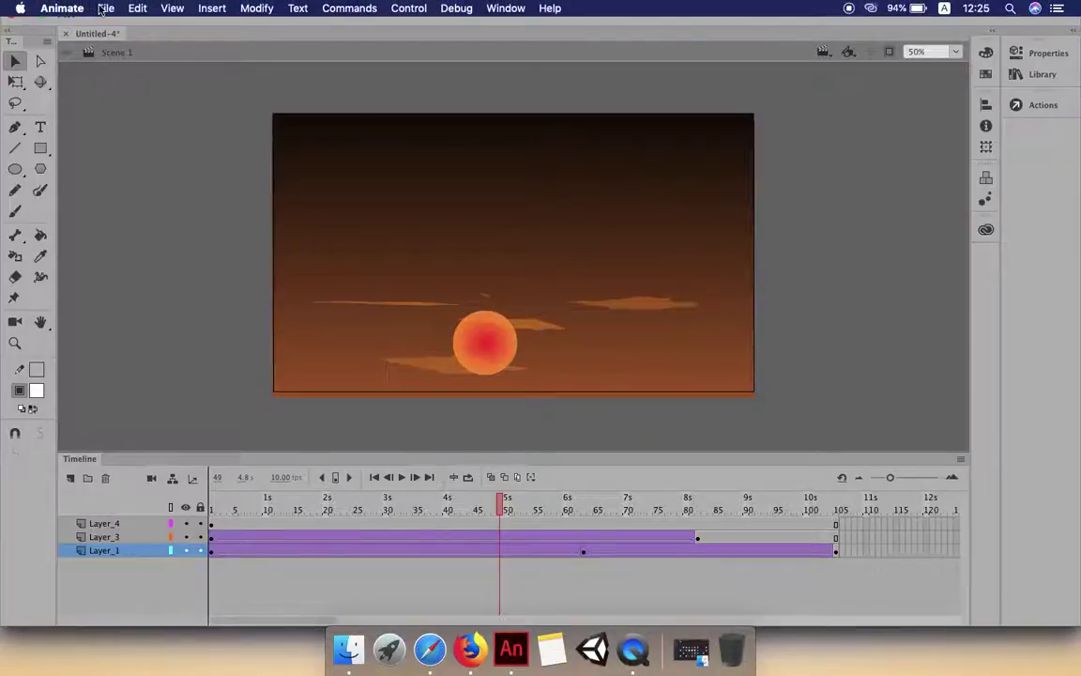
# - Create a new 1280×720 HD document with its frame rate set to 10 fps
pyautogui.click(105, 8)
pyautogui.click(904, 379)
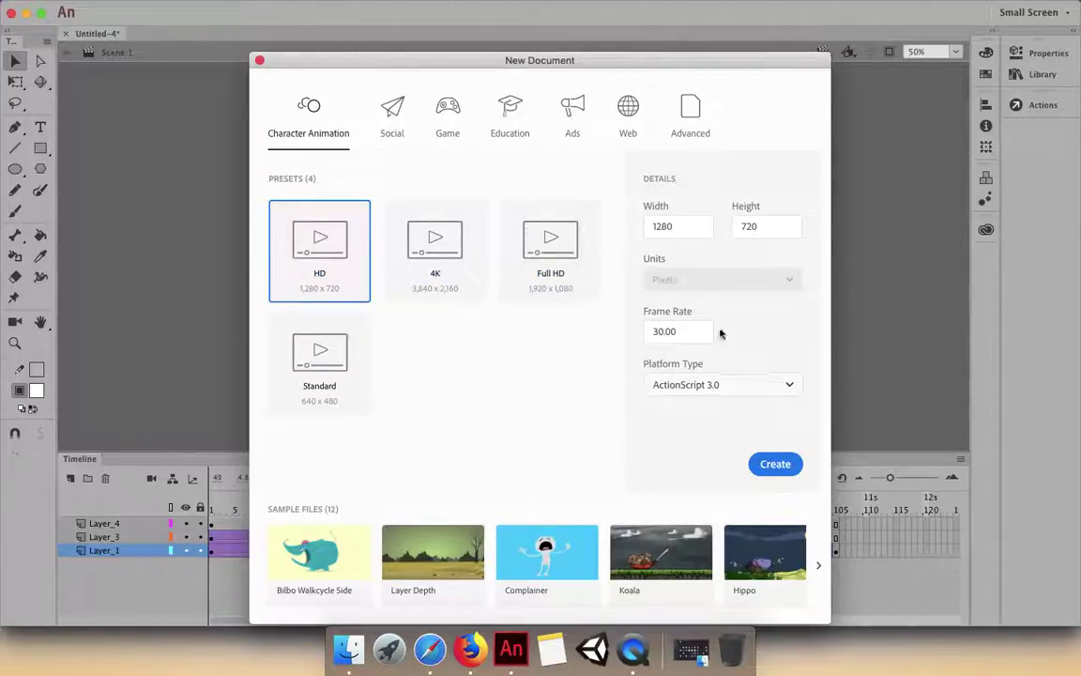
pyautogui.click(686, 334)
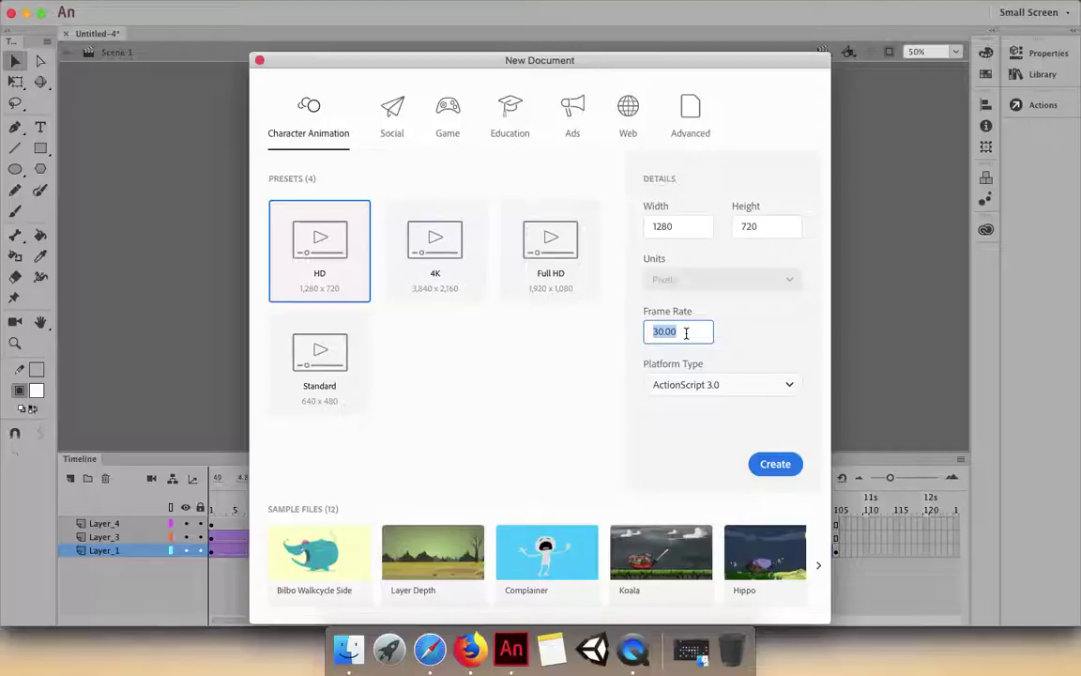
pyautogui.write('10')
pyautogui.click(757, 469)
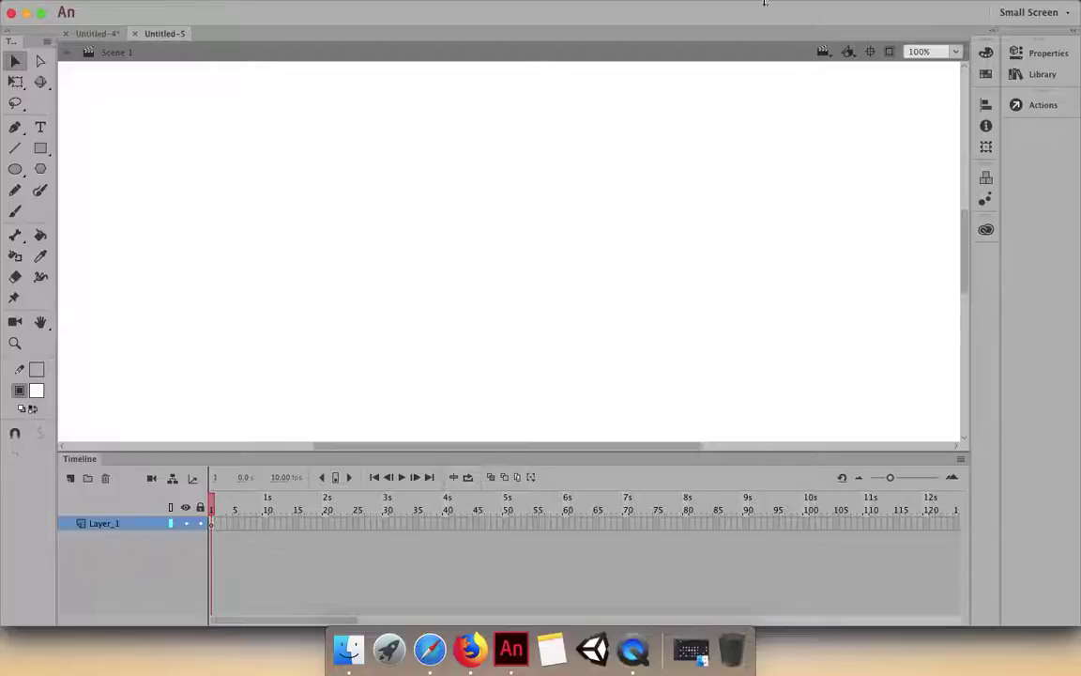
# - Fit the stage in the window and draw a first rectangle from its top-left corner
pyautogui.click(948, 51)
pyautogui.click(940, 66)
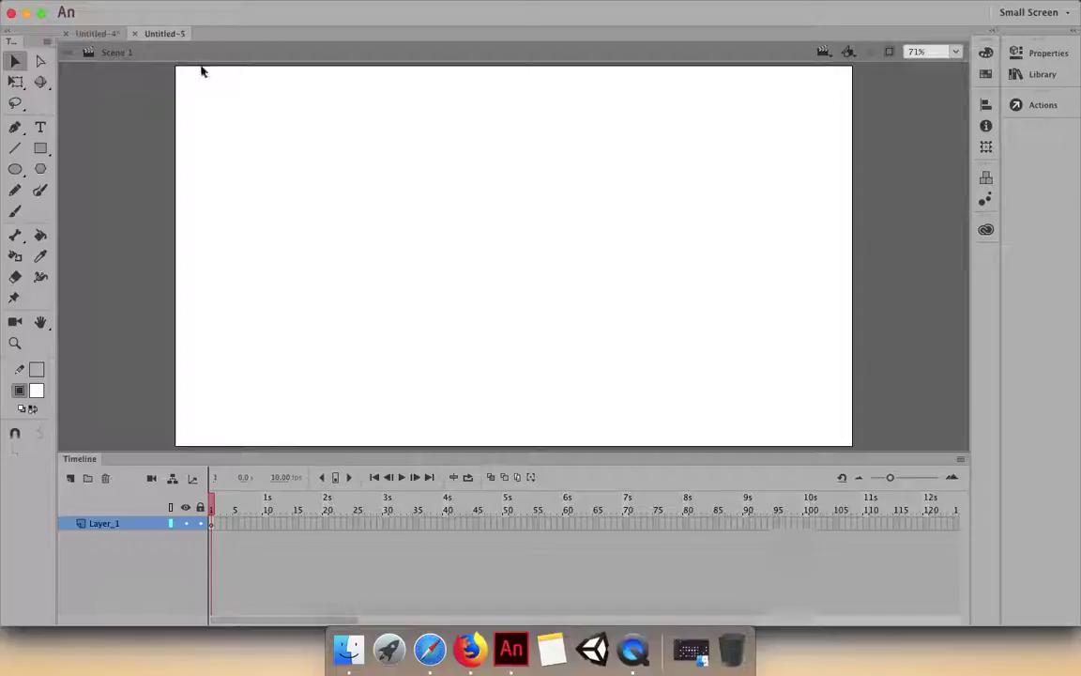
pyautogui.click(40, 149)
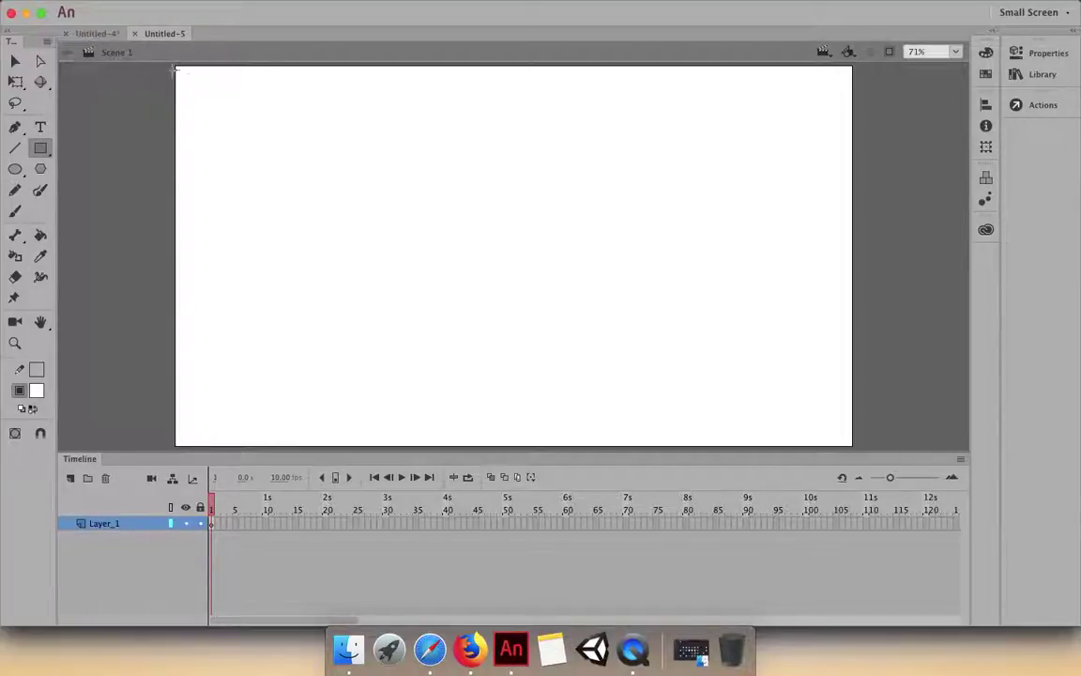
pyautogui.moveTo(176, 63)
pyautogui.mouseDown()
pyautogui.moveTo(764, 292)
pyautogui.moveTo(833, 375)
pyautogui.mouseUp()
pyautogui.click(15, 61)
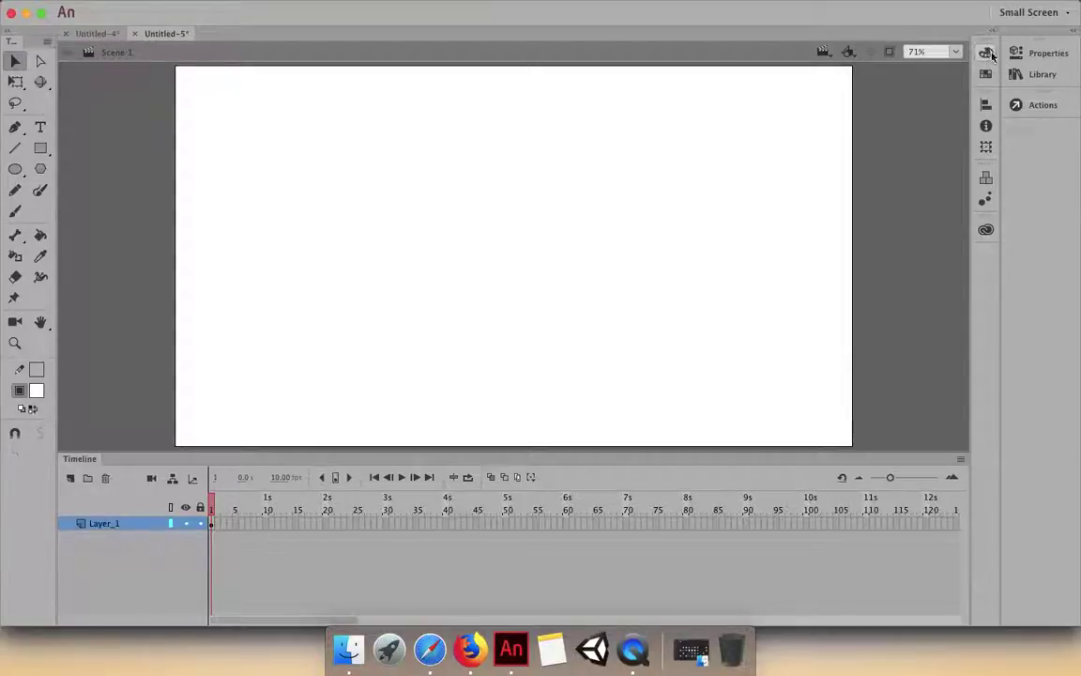
# - Choose dark grey #333333 as the fill colour for the background rectangle
pyautogui.click(986, 52)
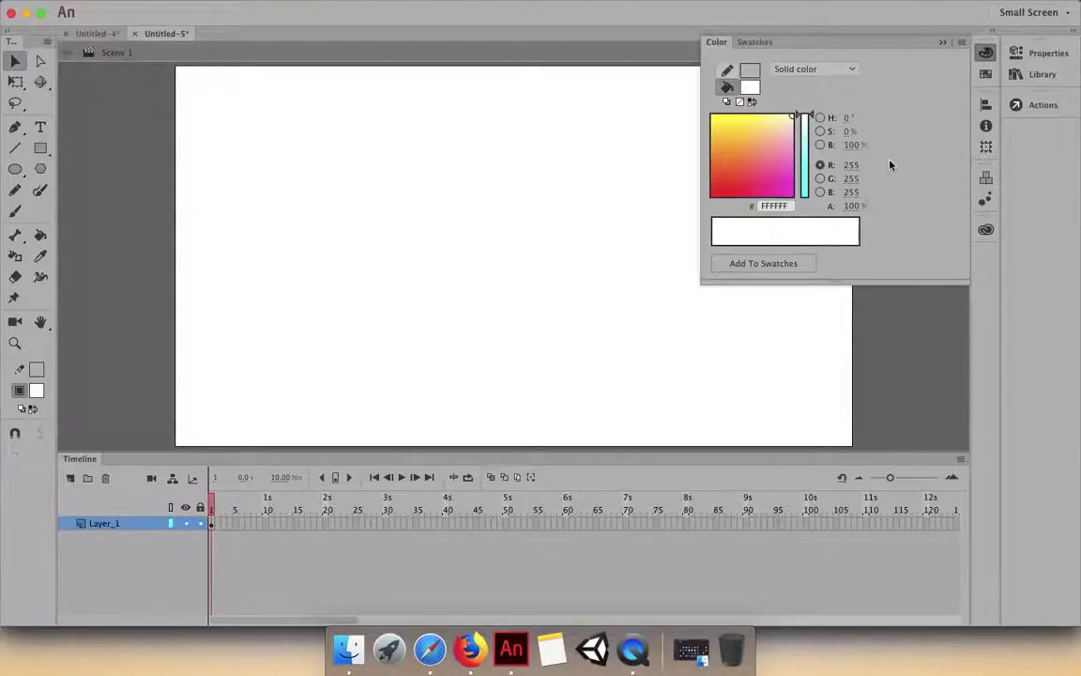
pyautogui.click(36, 390)
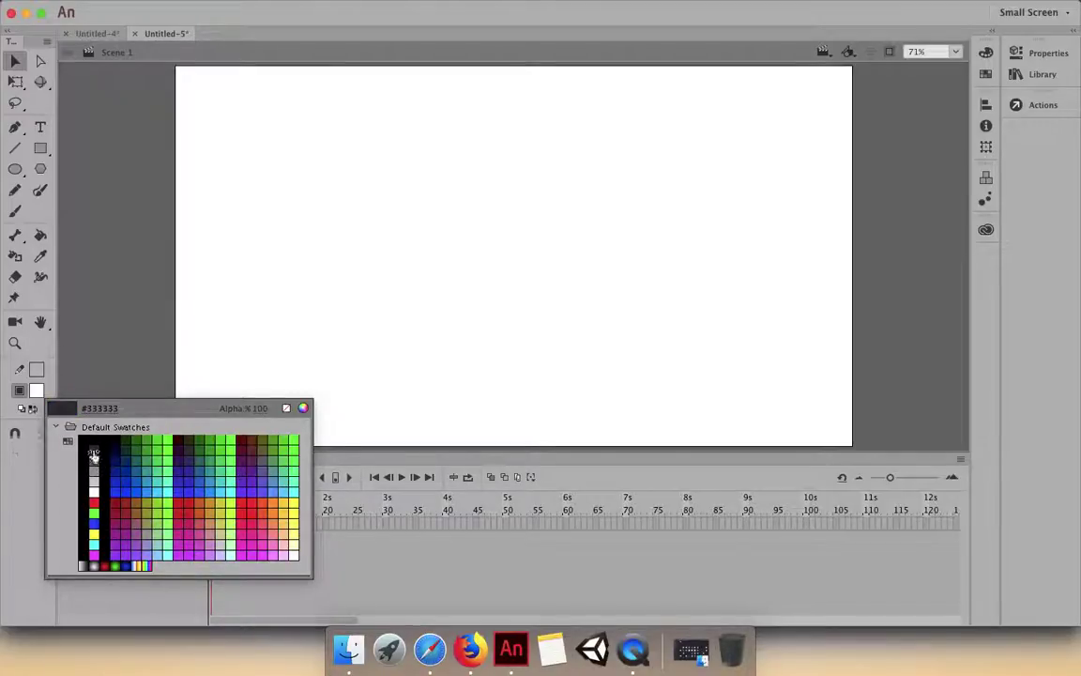
pyautogui.click(106, 476)
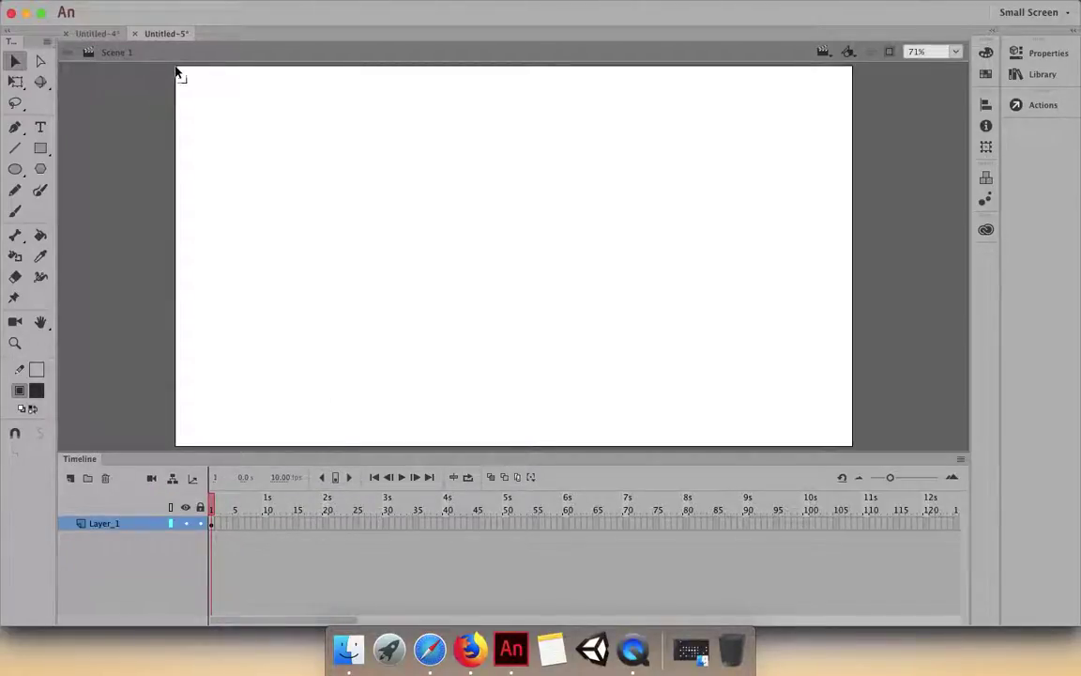
pyautogui.click(40, 148)
# - Draw a dark grey rectangle over the whole stage, check its bounds with Free Transform, and deselect
pyautogui.moveTo(175, 68); pyautogui.dragTo(857, 448)
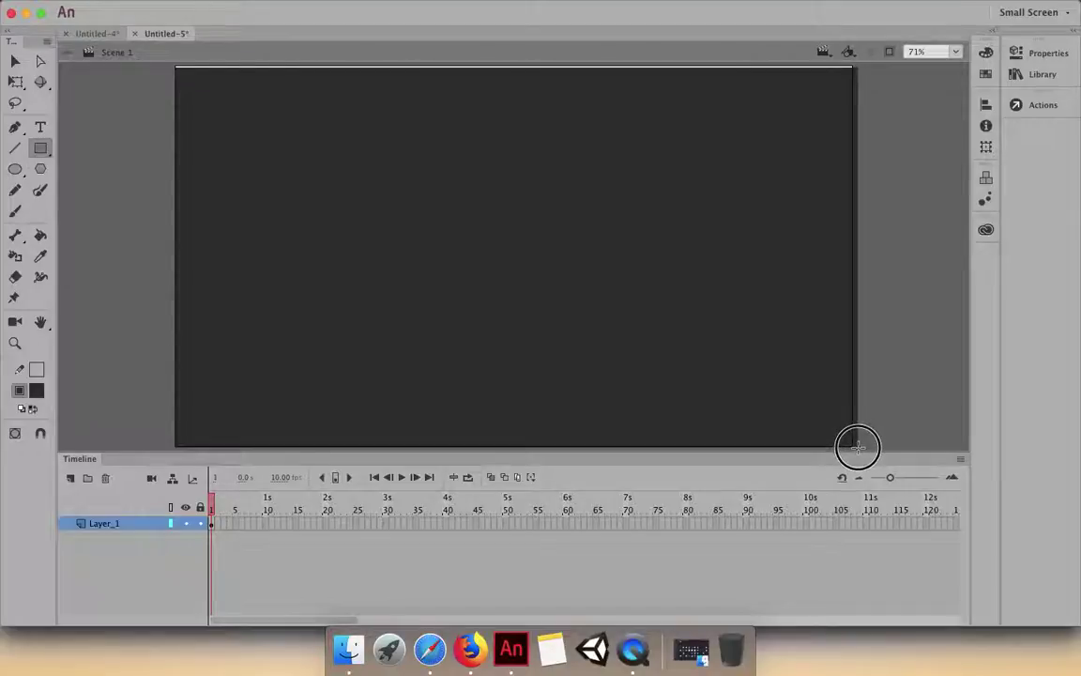
pyautogui.click(15, 82)
pyautogui.click(524, 112)
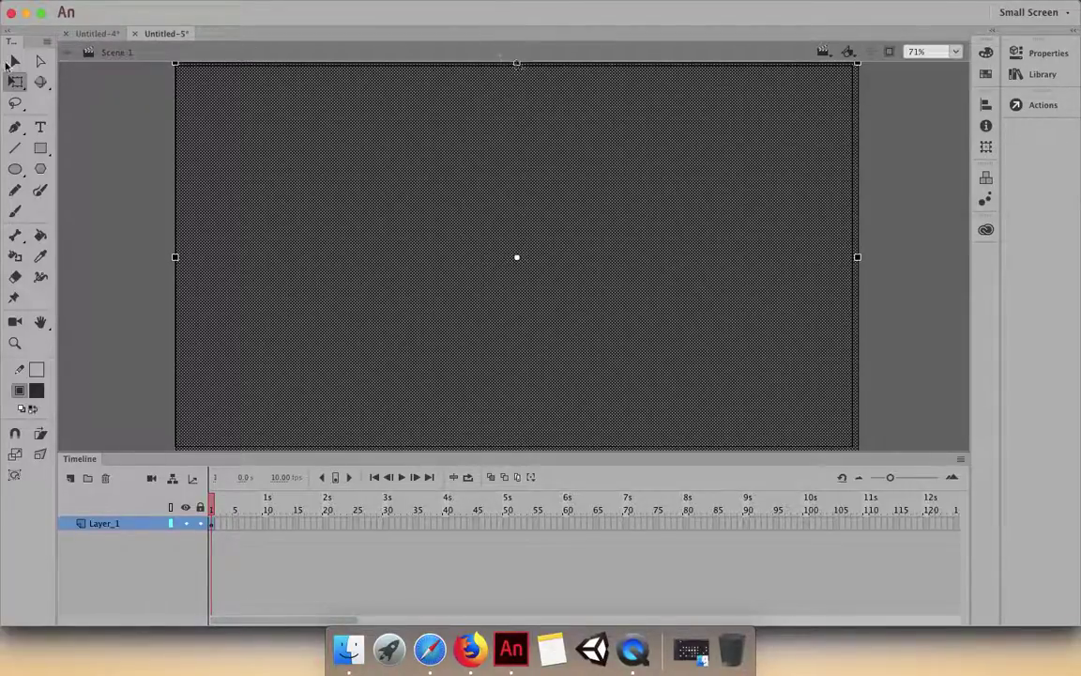
pyautogui.click(15, 62)
pyautogui.click(83, 108)
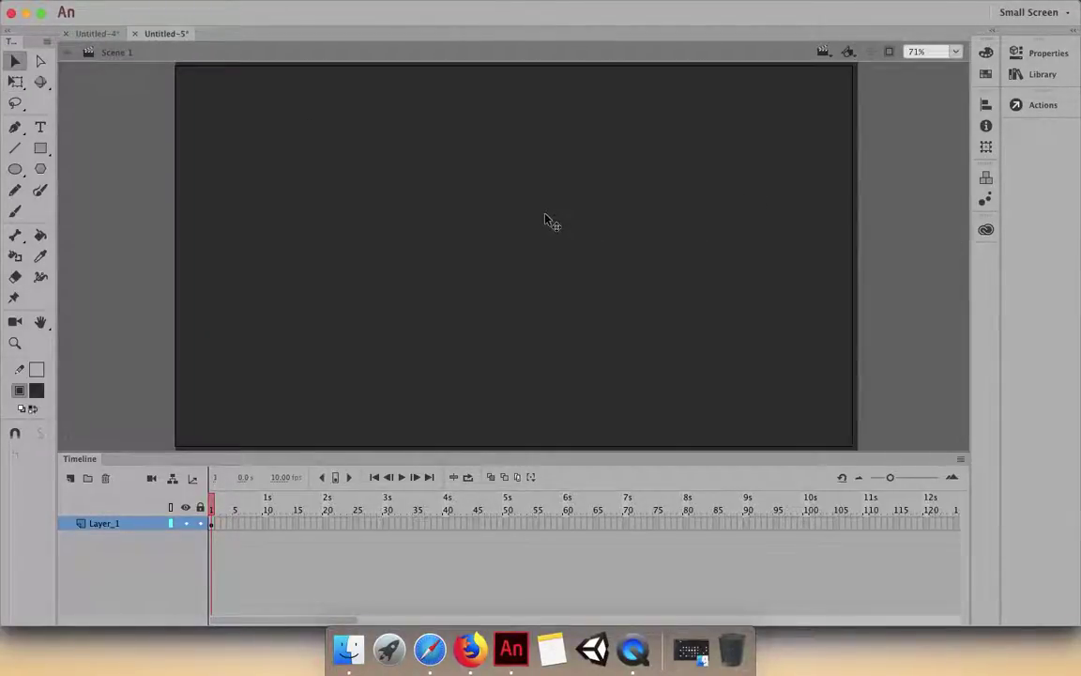
# - Lock Layer_1 and extend the background through frame 50 with F5
pyautogui.click(200, 523)
pyautogui.click(506, 524)
pyautogui.click(345, 527)
pyautogui.click(324, 527)
pyautogui.click(297, 528)
pyautogui.click(258, 523)
pyautogui.click(508, 524)
pyautogui.press('F5')
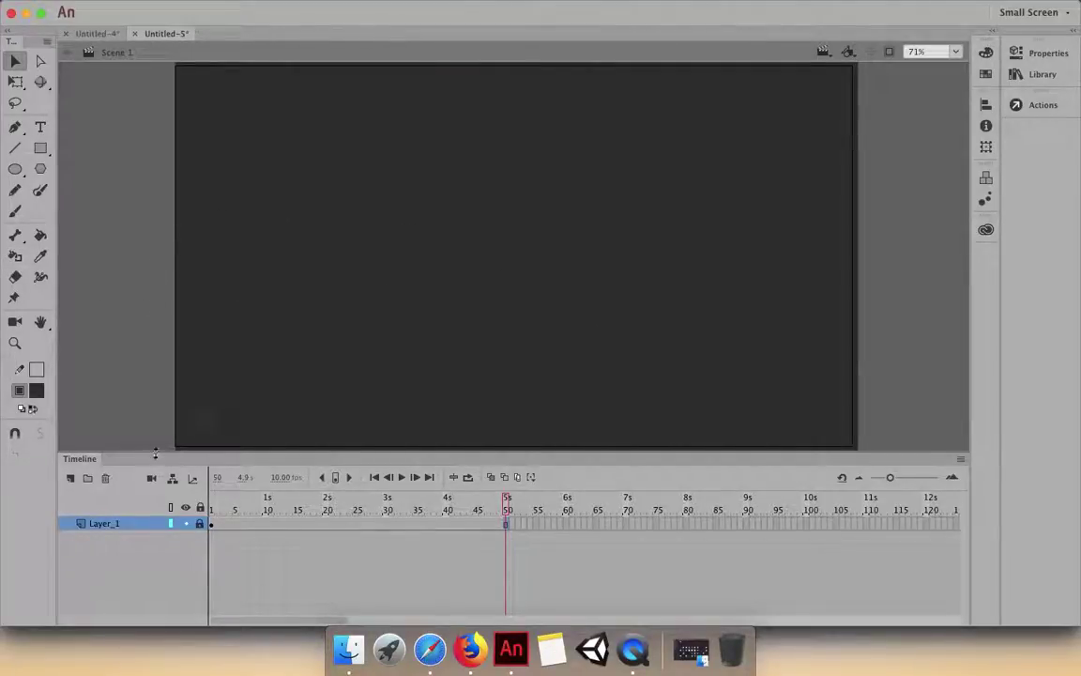
# - Add Layer_2 and draw a small orange #FF9900 circle low on the left at frame 1
pyautogui.click(70, 479)
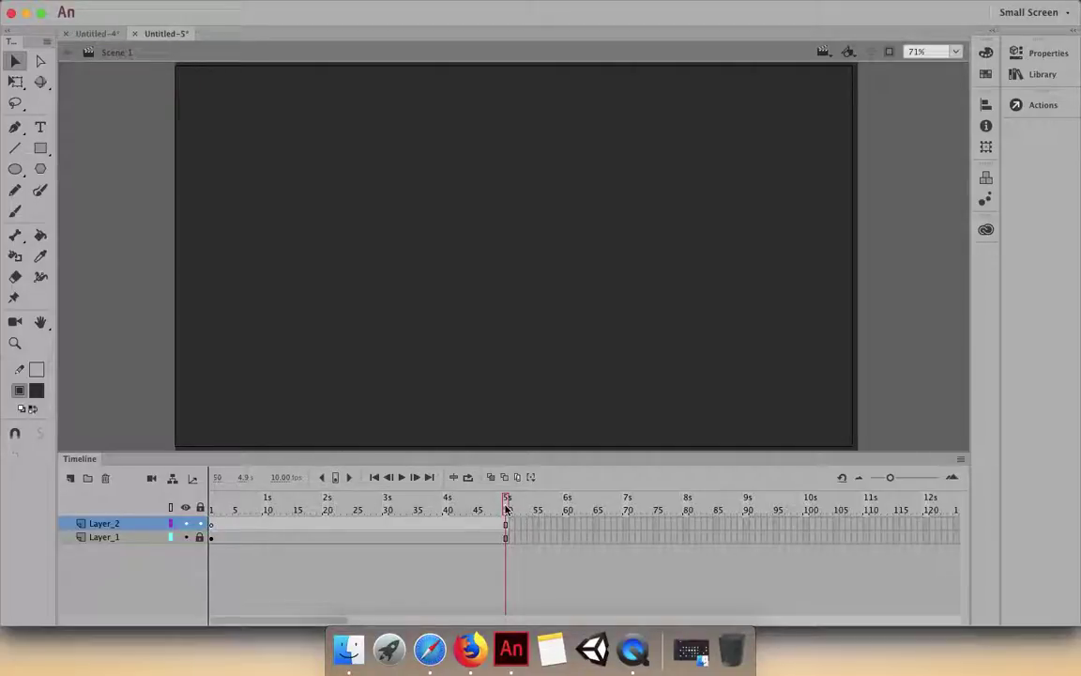
pyautogui.moveTo(506, 500); pyautogui.dragTo(210, 507)
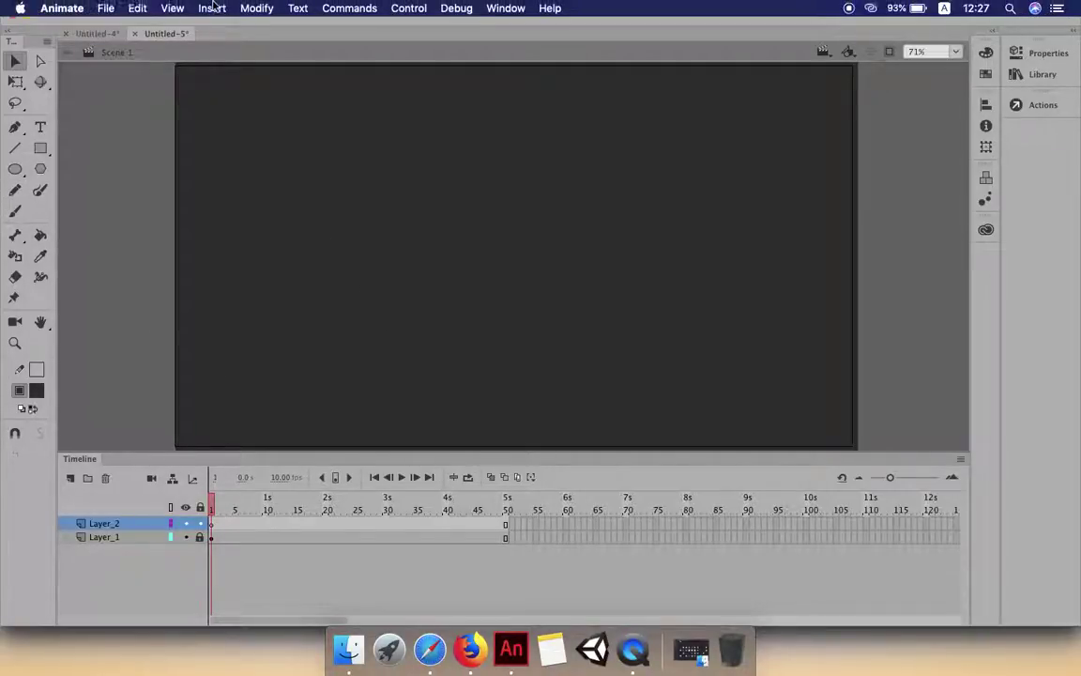
pyautogui.click(15, 169)
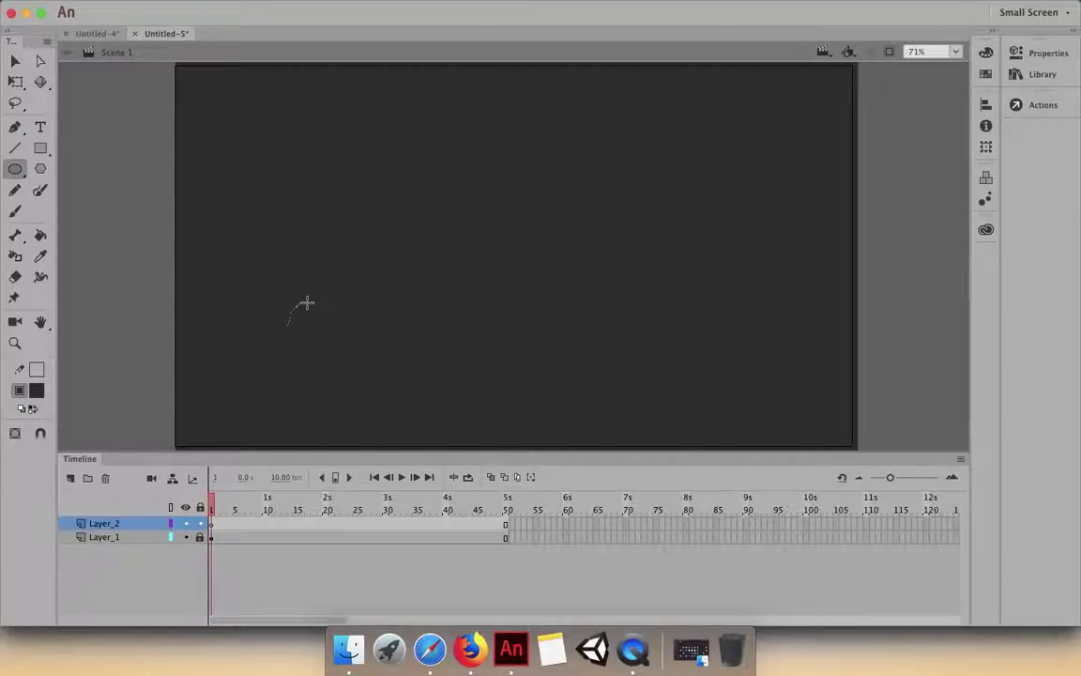
pyautogui.click(355, 341)
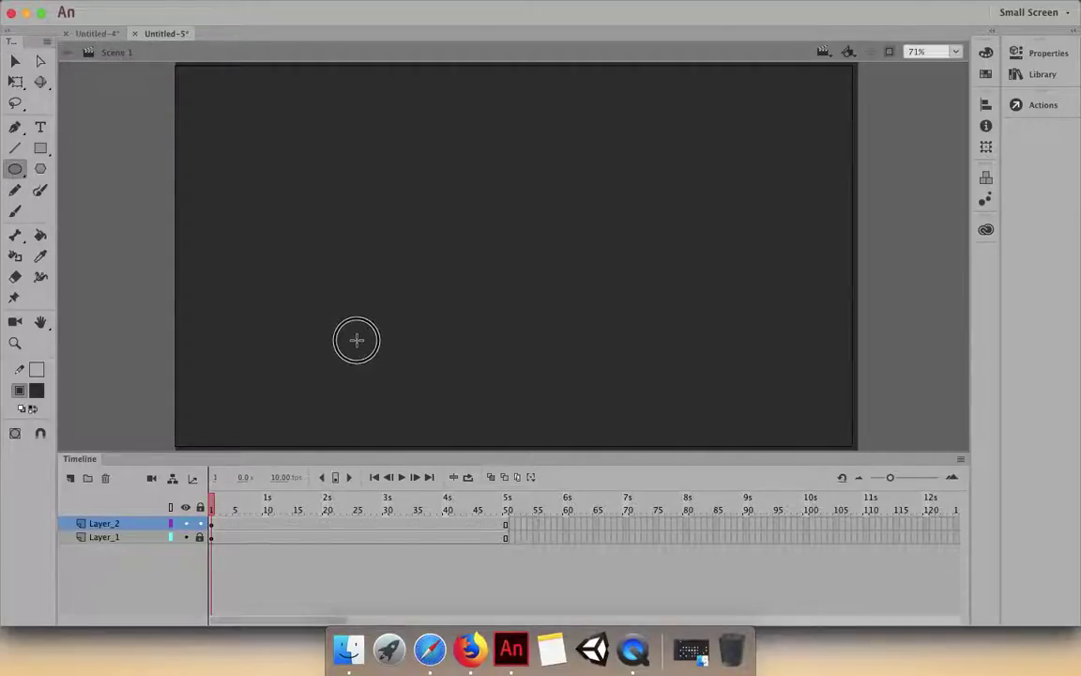
pyautogui.click(37, 390)
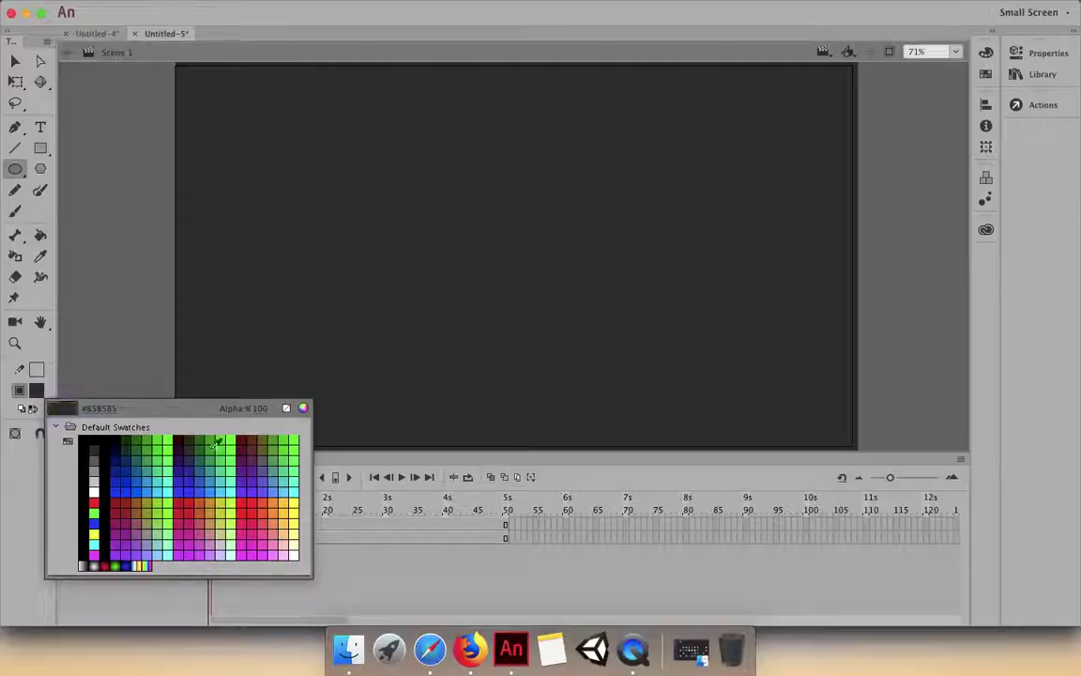
pyautogui.click(273, 502)
pyautogui.moveTo(284, 296); pyautogui.dragTo(338, 346)
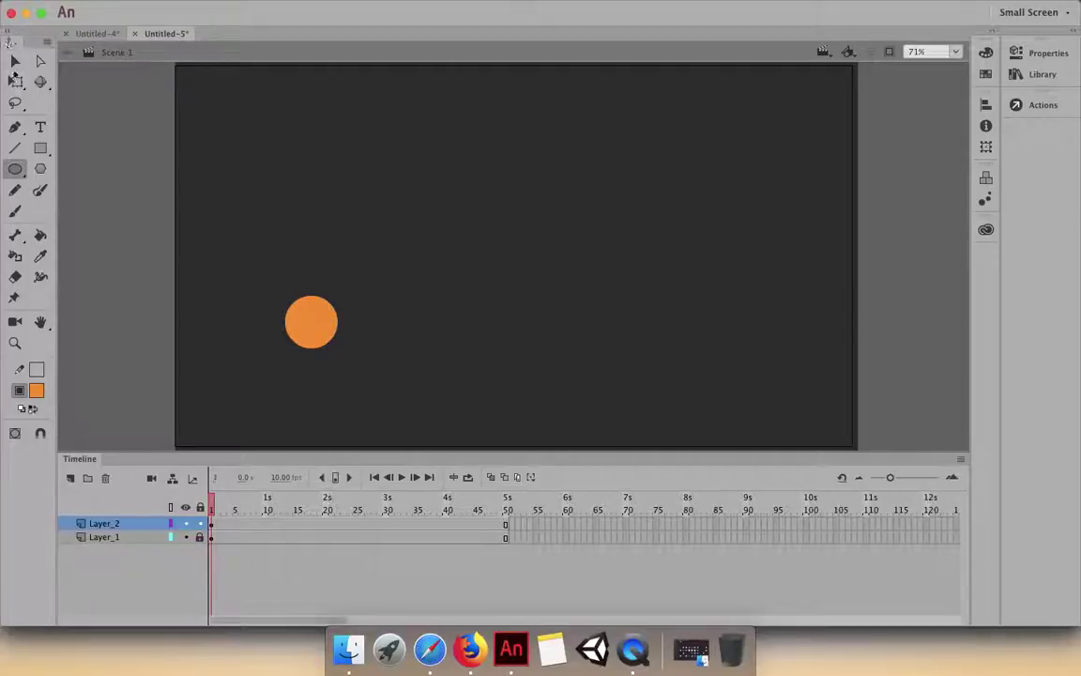
pyautogui.click(15, 62)
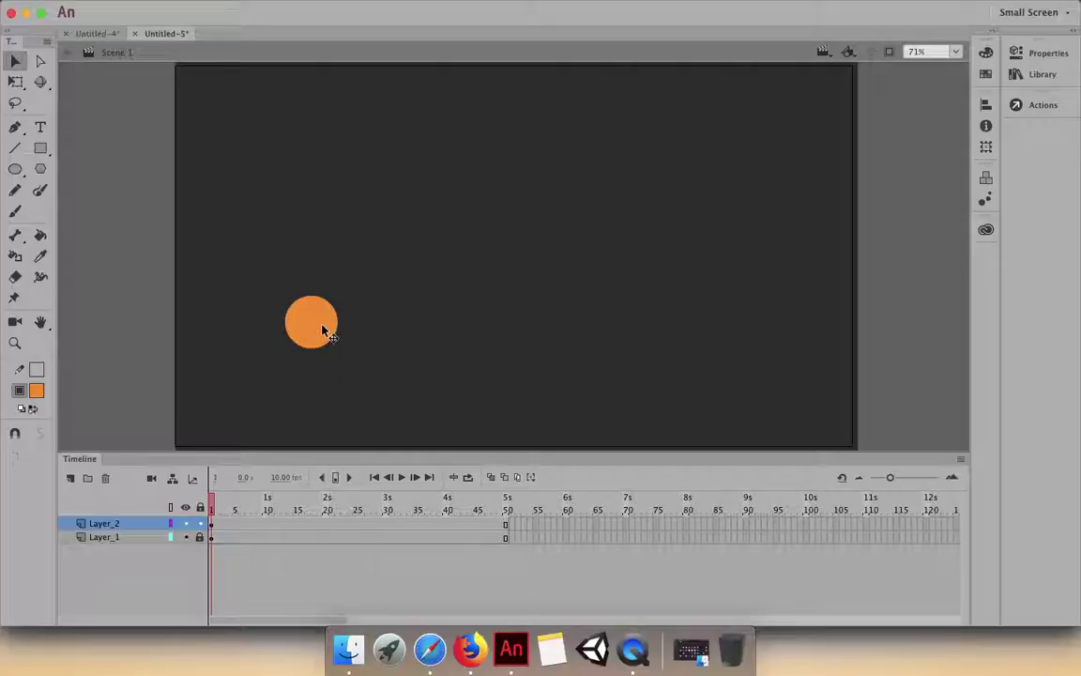
pyautogui.click(955, 52)
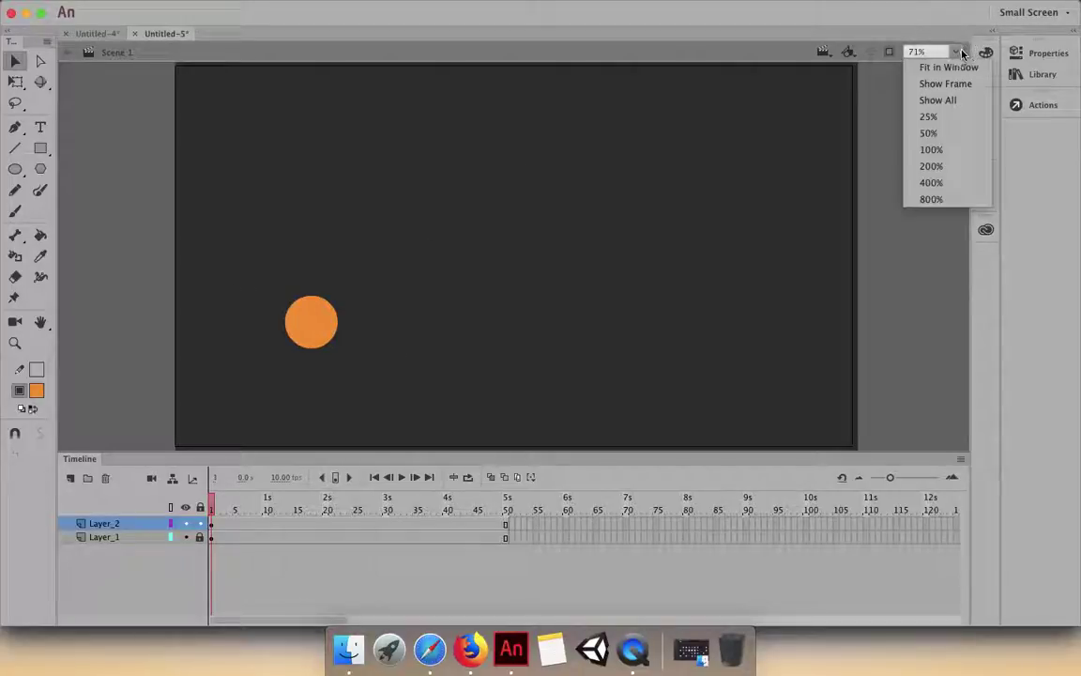
pyautogui.click(952, 130)
pyautogui.moveTo(384, 311); pyautogui.dragTo(523, 424)
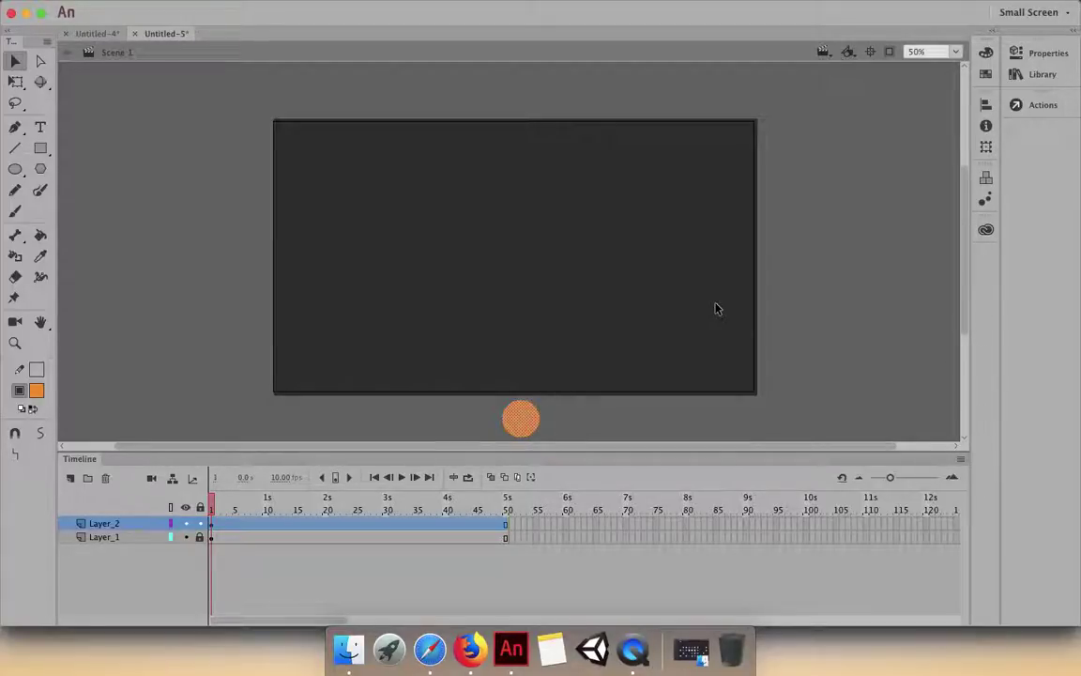
pyautogui.press('super+Return')
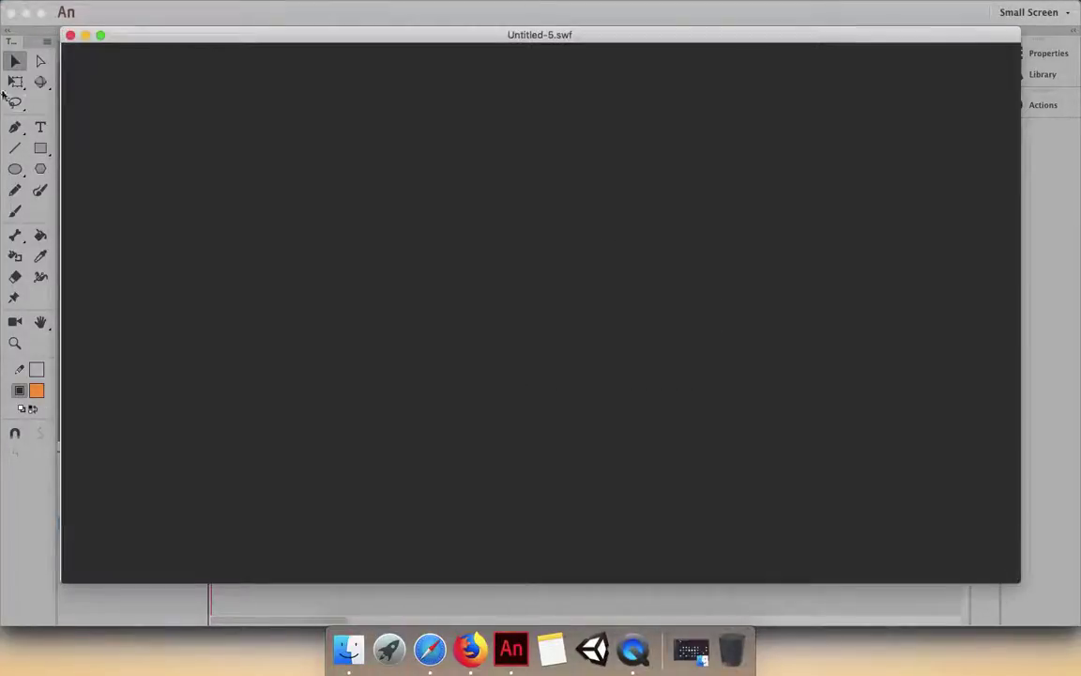
pyautogui.click(71, 34)
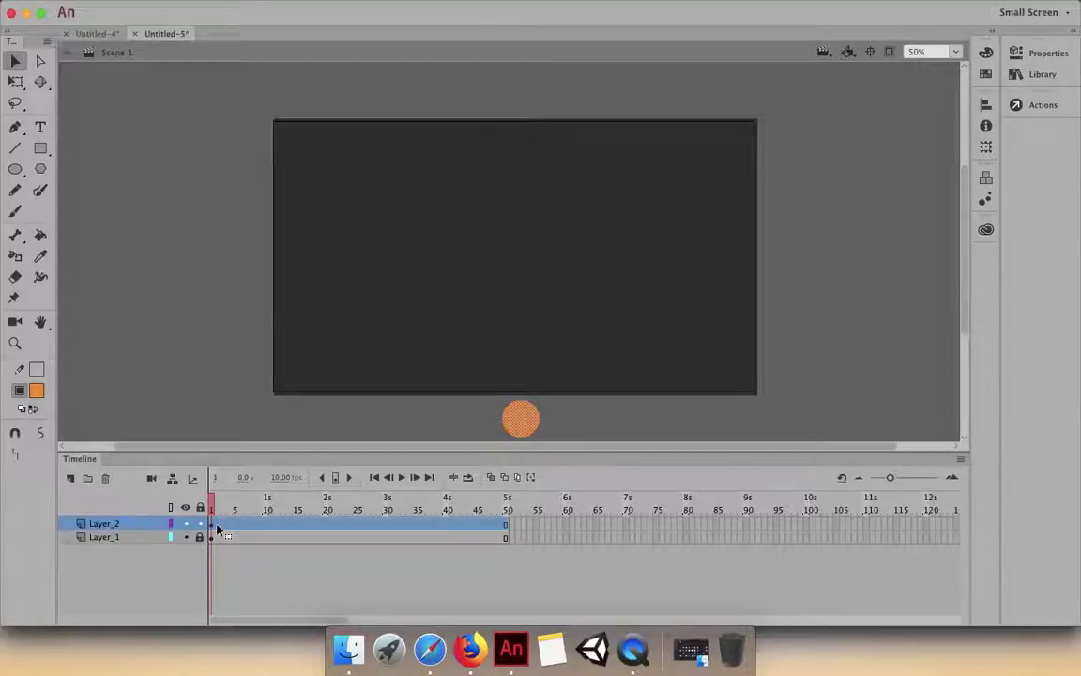
# - Add a sun keyframe at frame 10 on Layer_2 and move the sun onto the stage's bottom edge
pyautogui.click(267, 528)
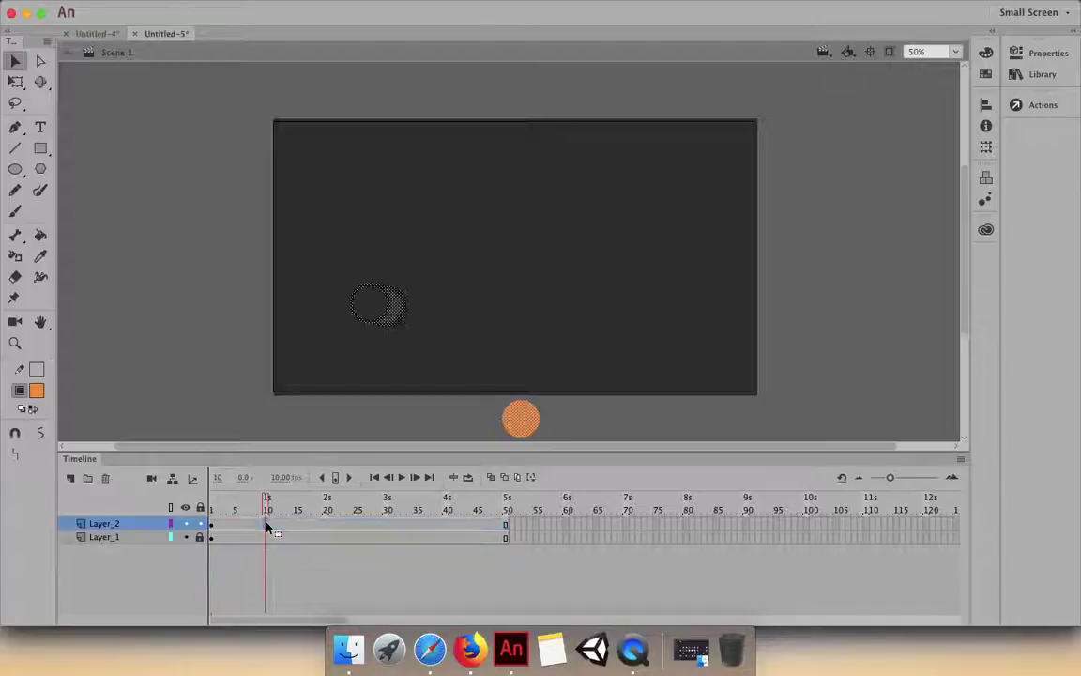
pyautogui.press('F6')
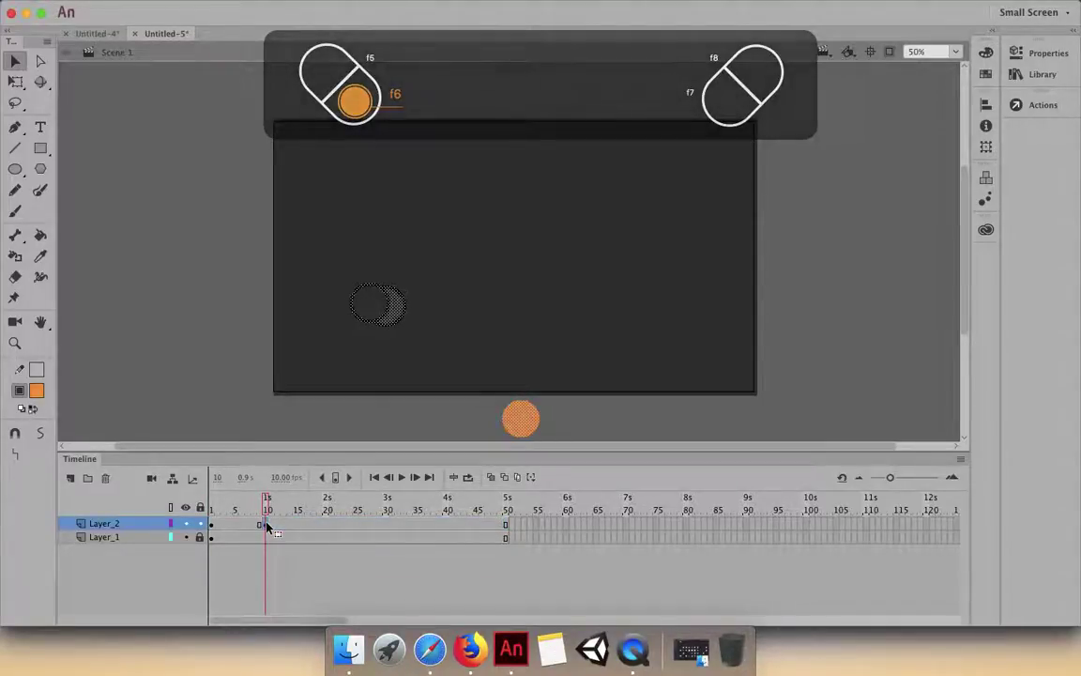
pyautogui.press('Delete')
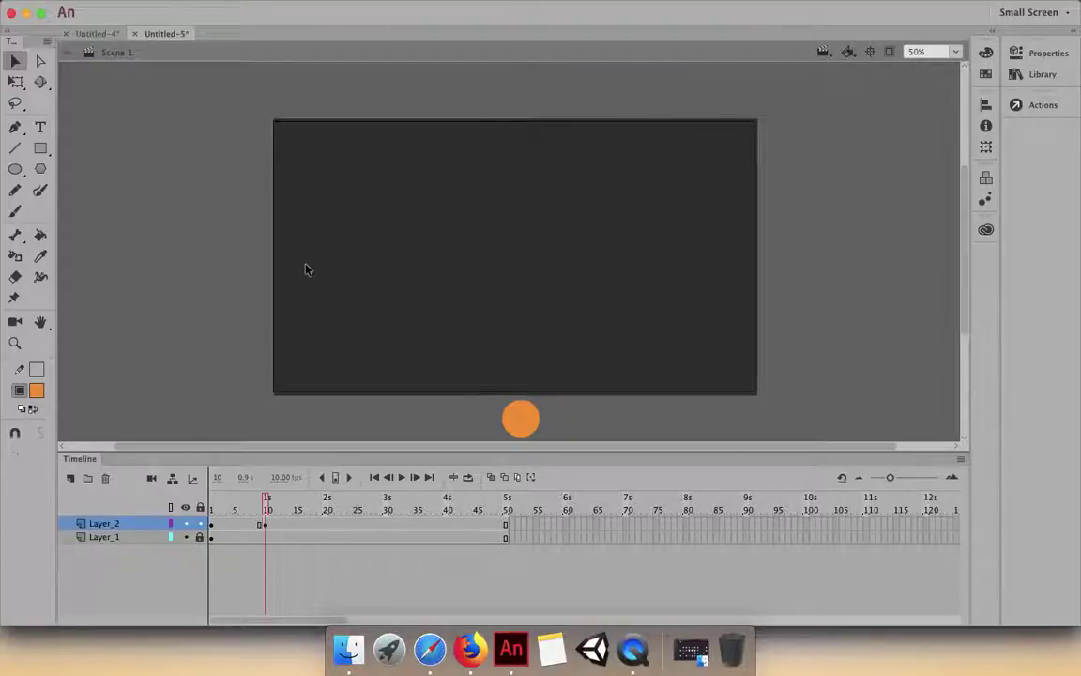
pyautogui.moveTo(306, 270); pyautogui.dragTo(437, 355)
pyautogui.click(359, 286)
pyautogui.moveTo(310, 218); pyautogui.dragTo(652, 331)
pyautogui.moveTo(527, 420); pyautogui.dragTo(522, 397)
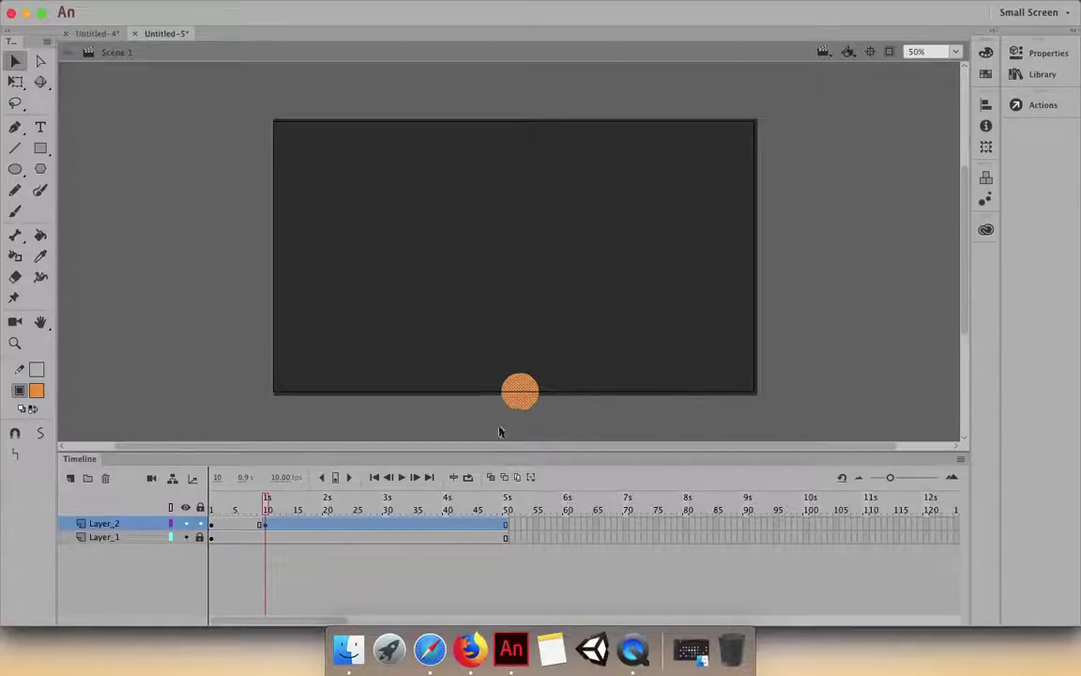
# - Unlock Layer_1 and add a background keyframe at frame 10
pyautogui.click(265, 543)
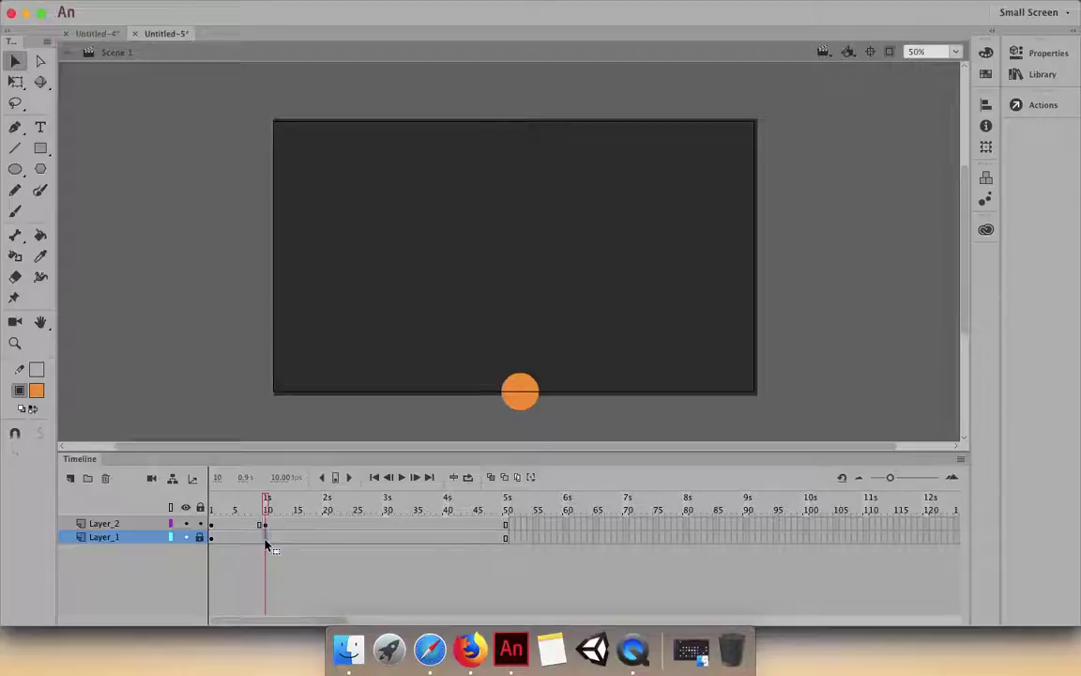
pyautogui.click(199, 537)
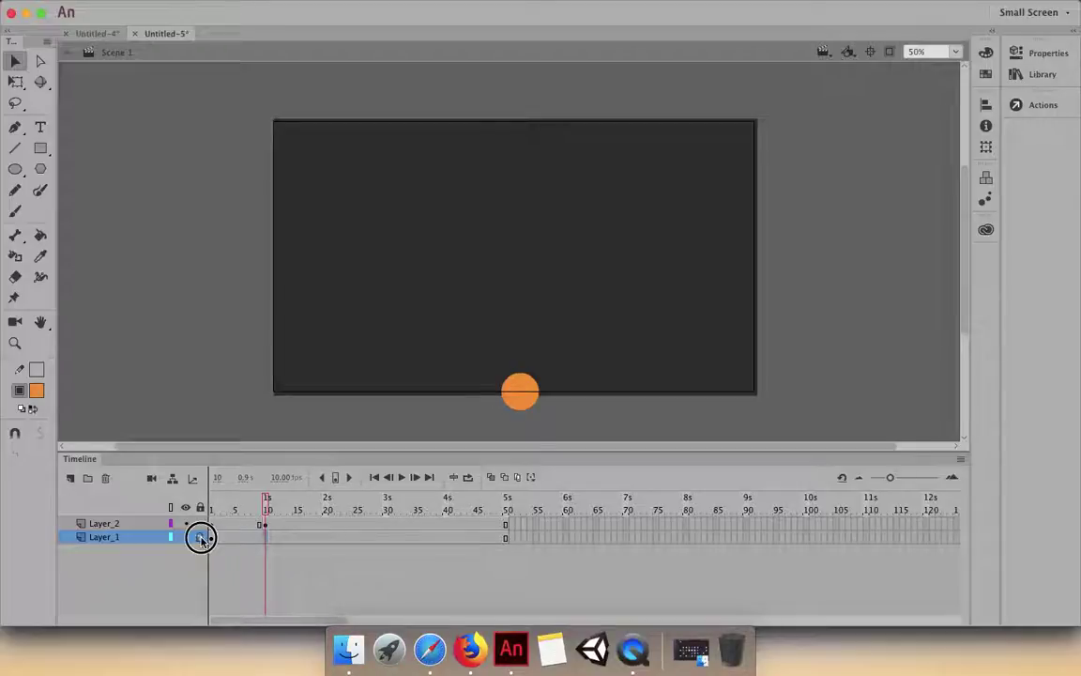
pyautogui.click(265, 539)
pyautogui.press('F6')
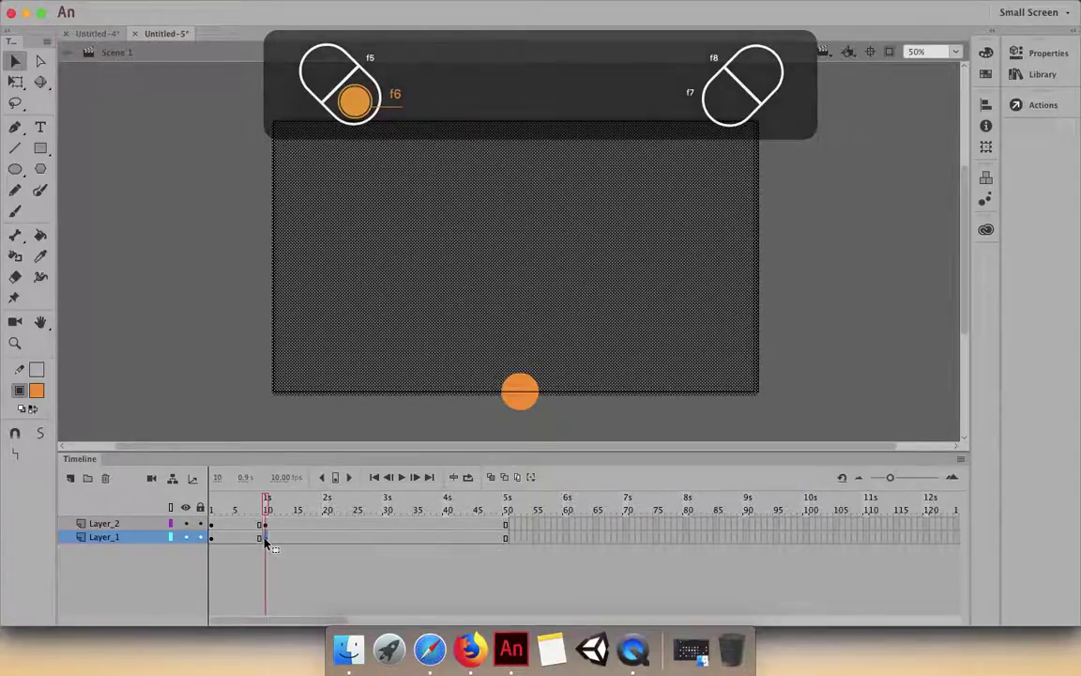
pyautogui.click(163, 325)
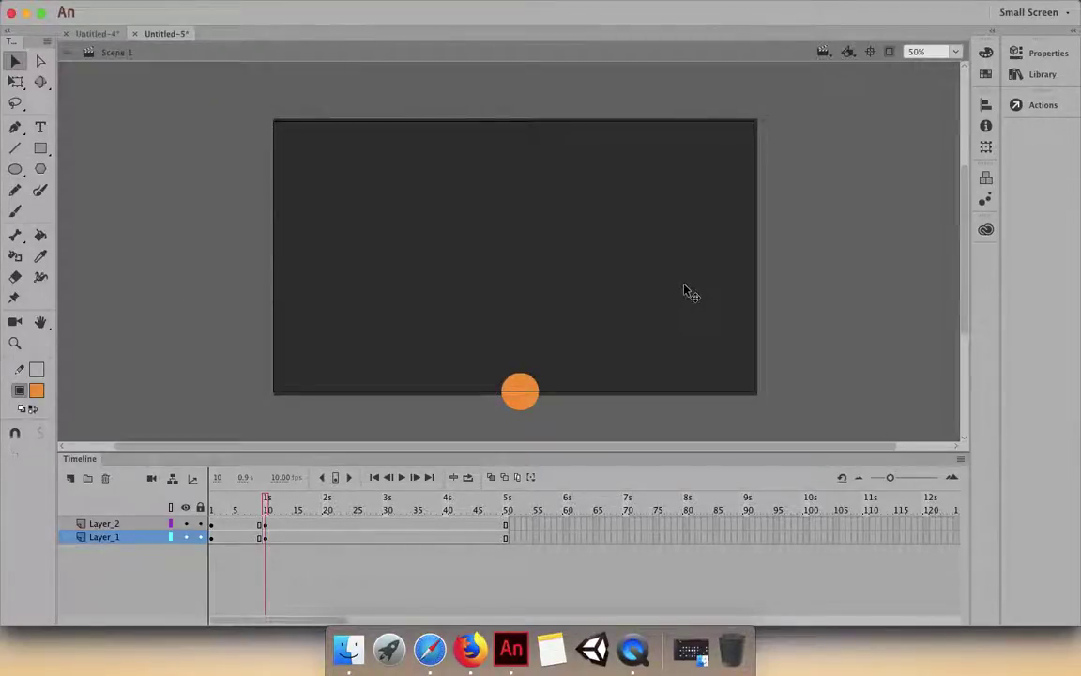
# - Change the frame-10 background rectangle's fill type from Solid color to Linear gradient
pyautogui.click(690, 293)
pyautogui.click(985, 52)
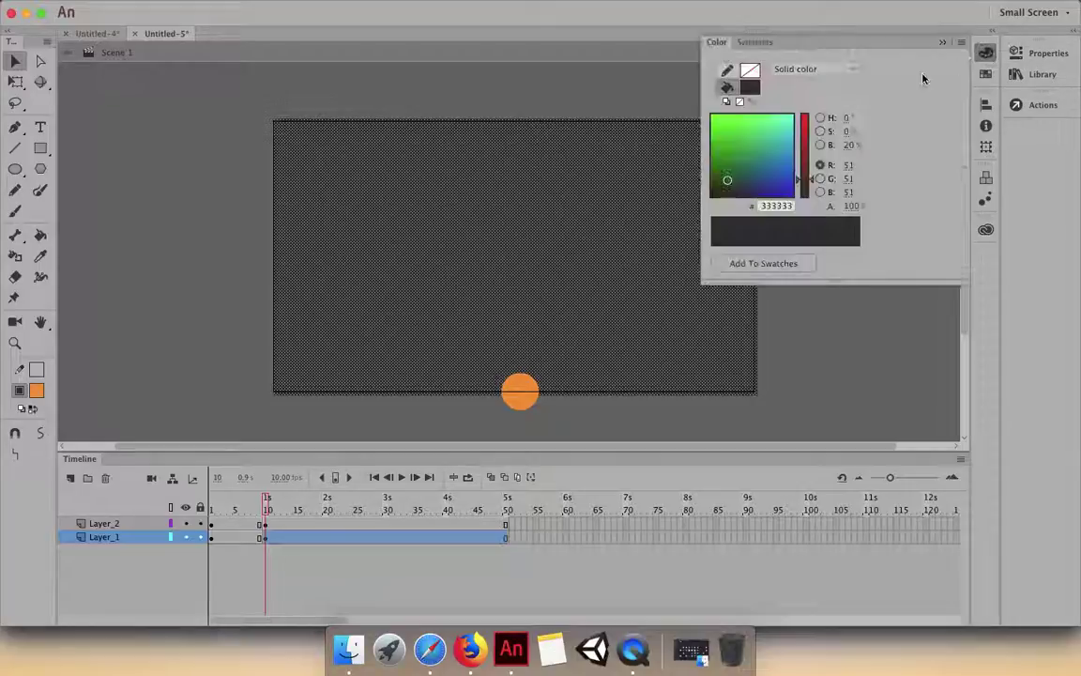
pyautogui.click(854, 69)
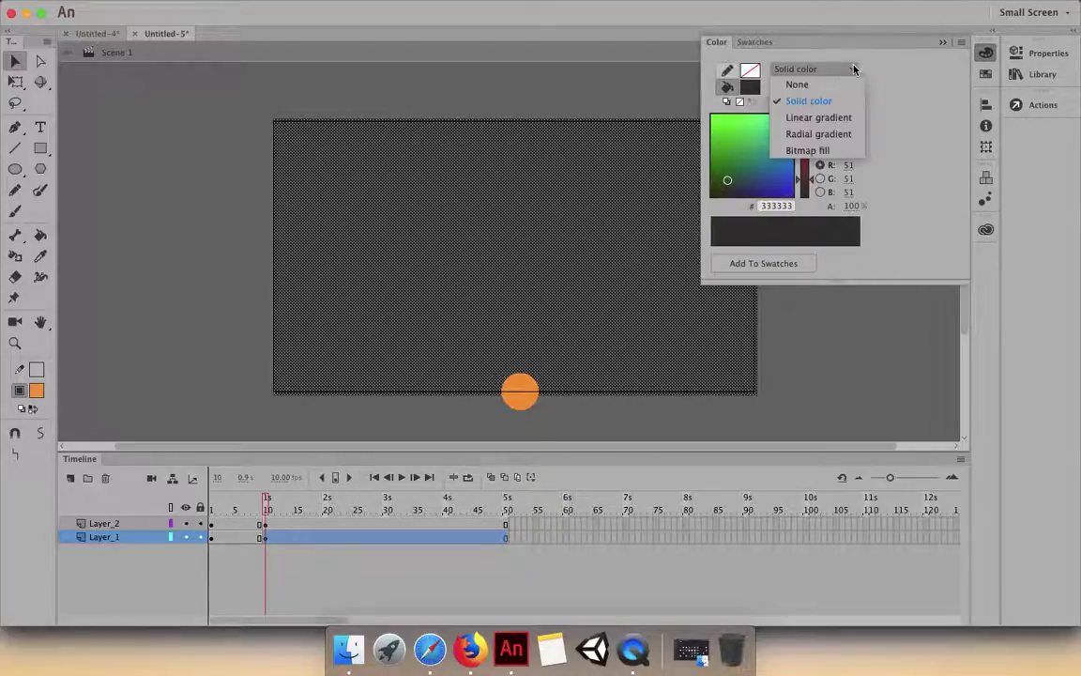
pyautogui.click(819, 118)
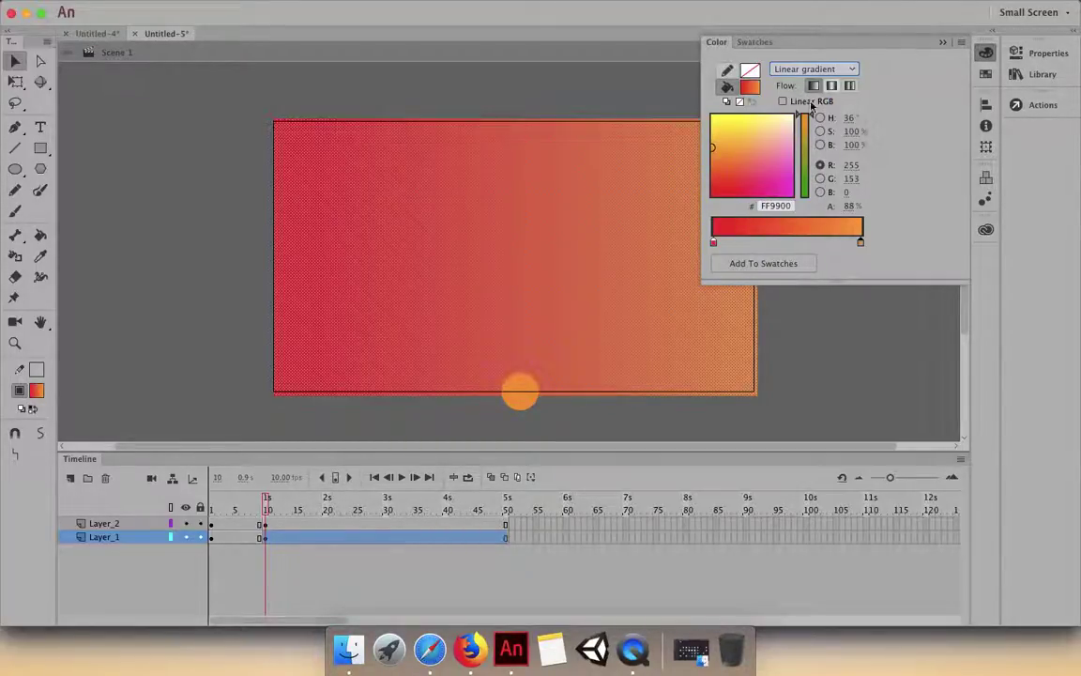
# - Rotate the background gradient to vertical with the Gradient Transform tool at 25% zoom, then refit the stage
pyautogui.click(885, 45)
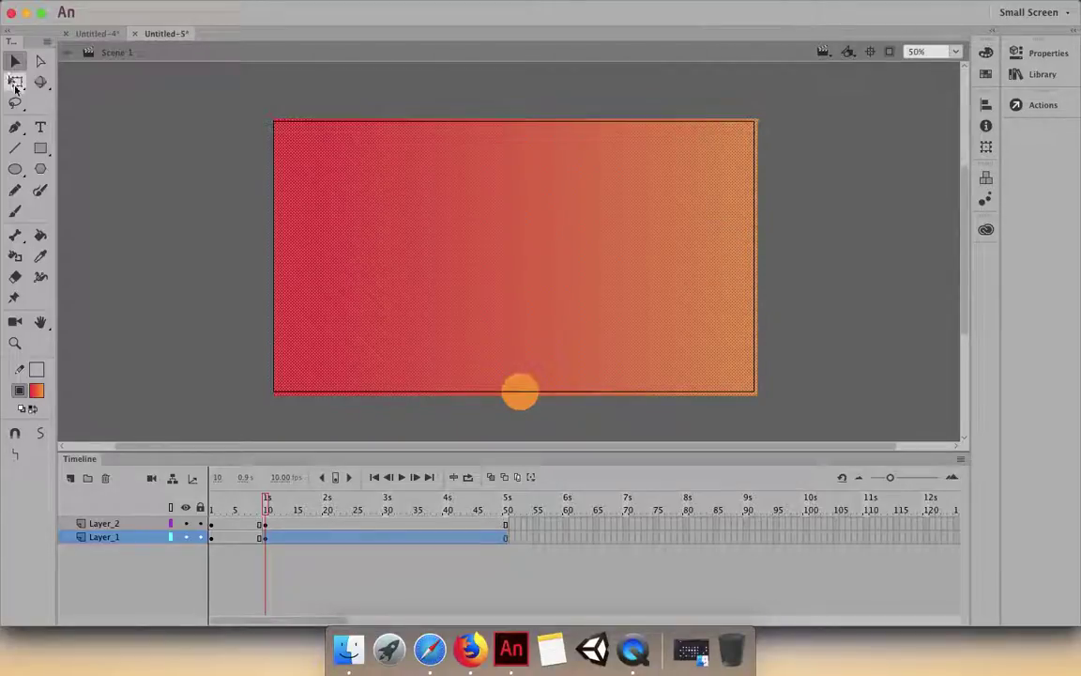
pyautogui.click(21, 86)
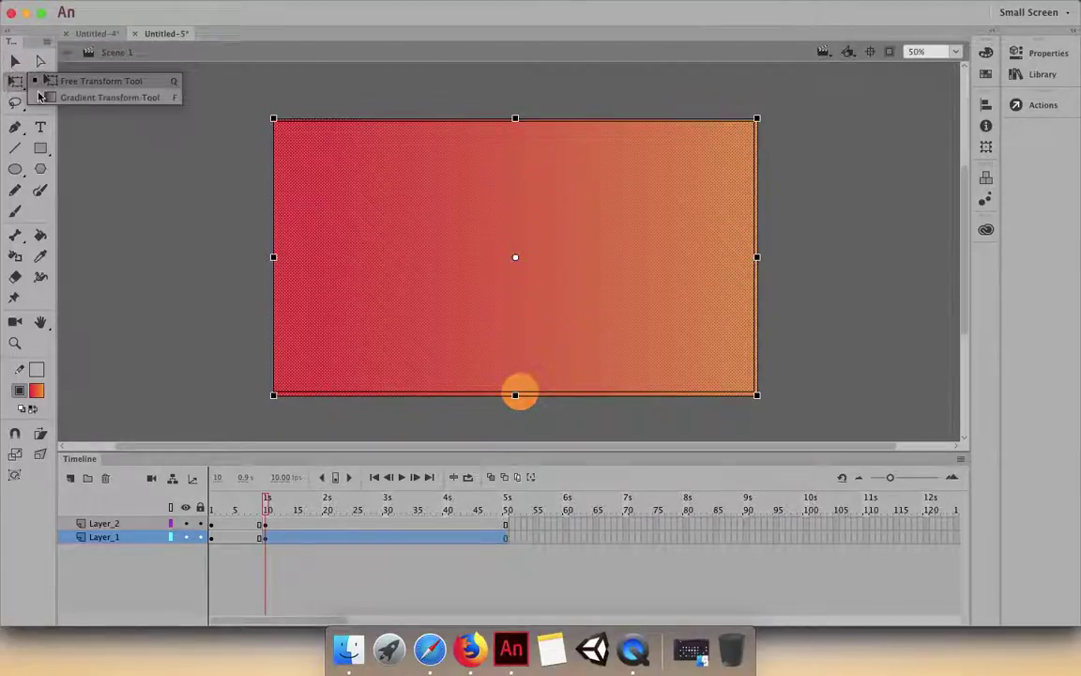
pyautogui.click(109, 100)
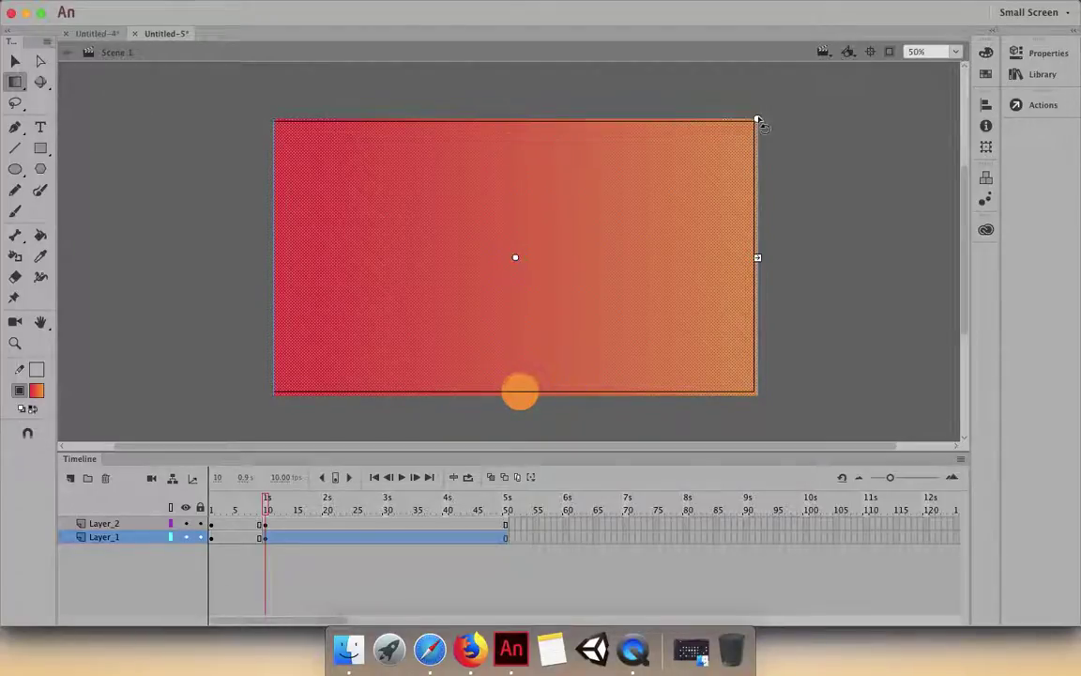
pyautogui.moveTo(758, 121); pyautogui.dragTo(378, 102)
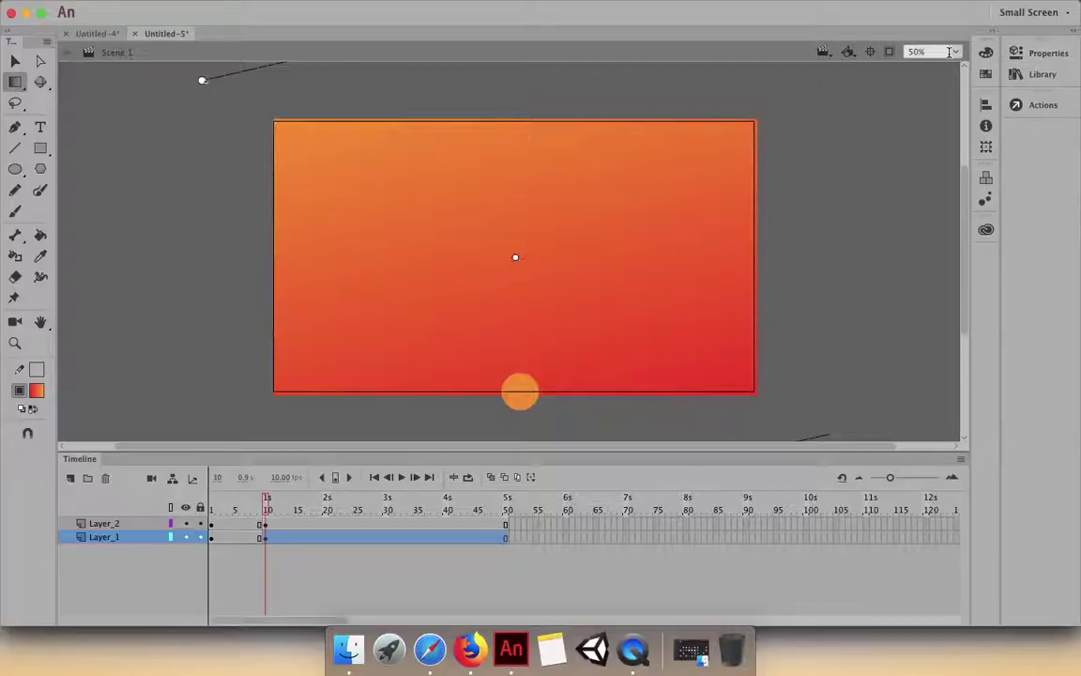
pyautogui.click(957, 52)
pyautogui.click(928, 116)
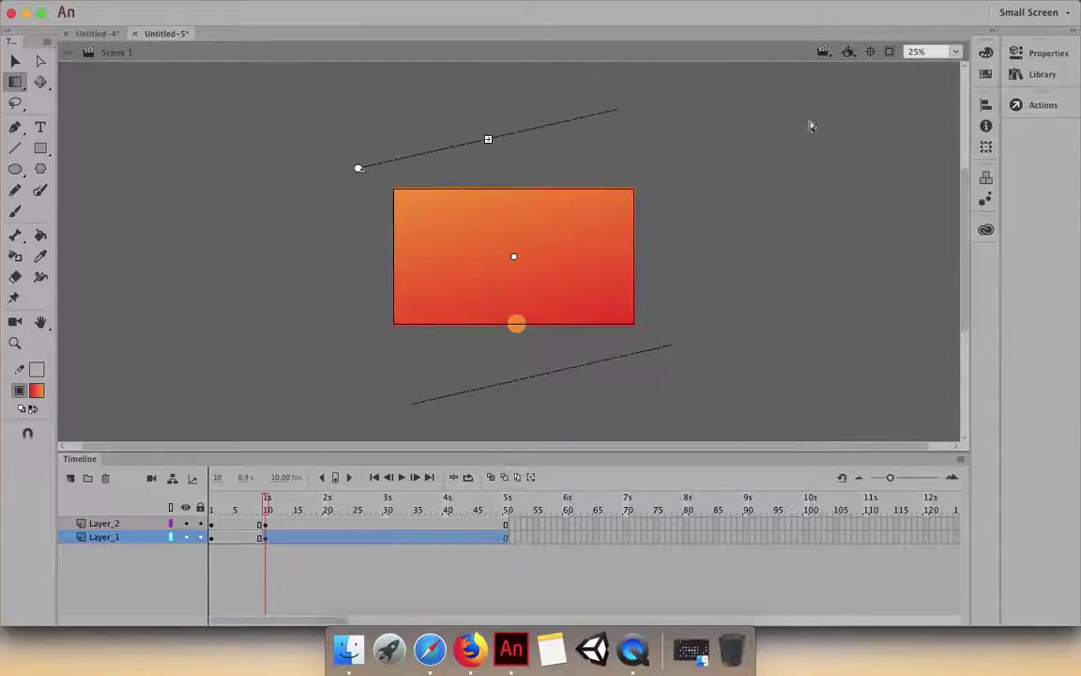
pyautogui.moveTo(357, 170); pyautogui.dragTo(374, 134)
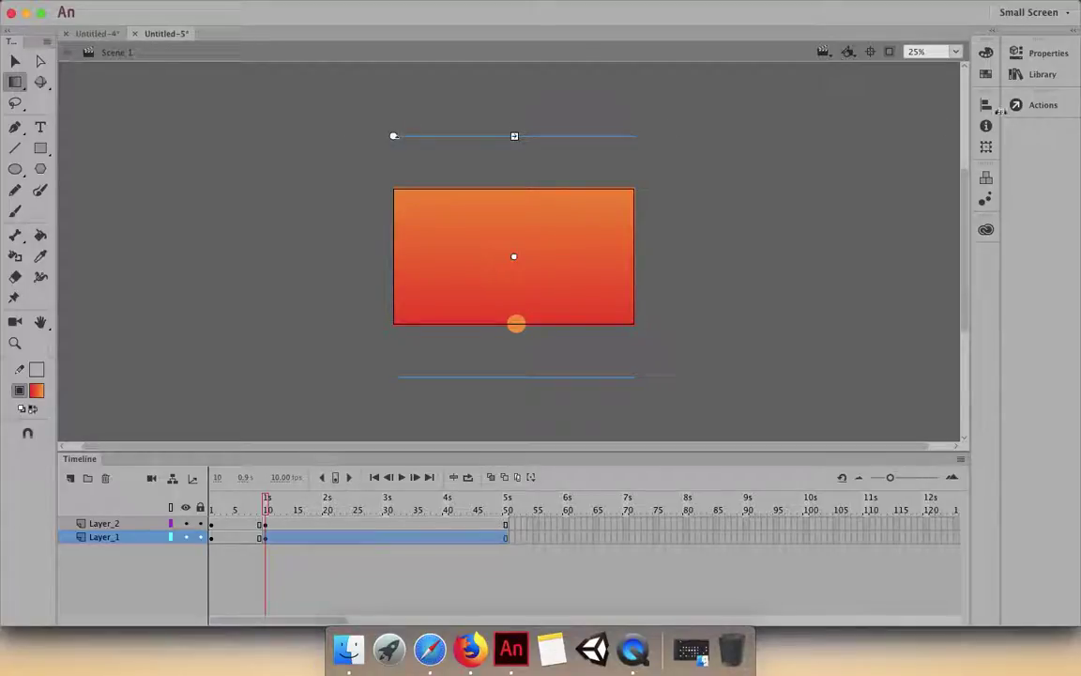
pyautogui.click(956, 52)
pyautogui.click(943, 68)
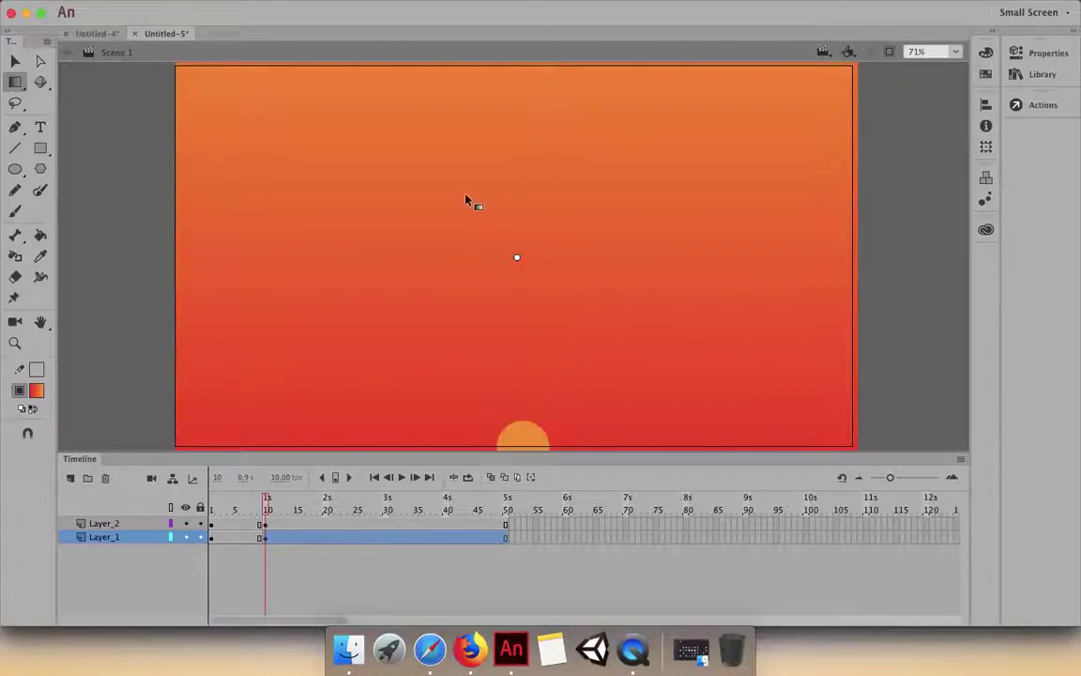
# - Recolour the gradient stops: black for the top end, orange #FF9900 for the bottom end
pyautogui.click(986, 52)
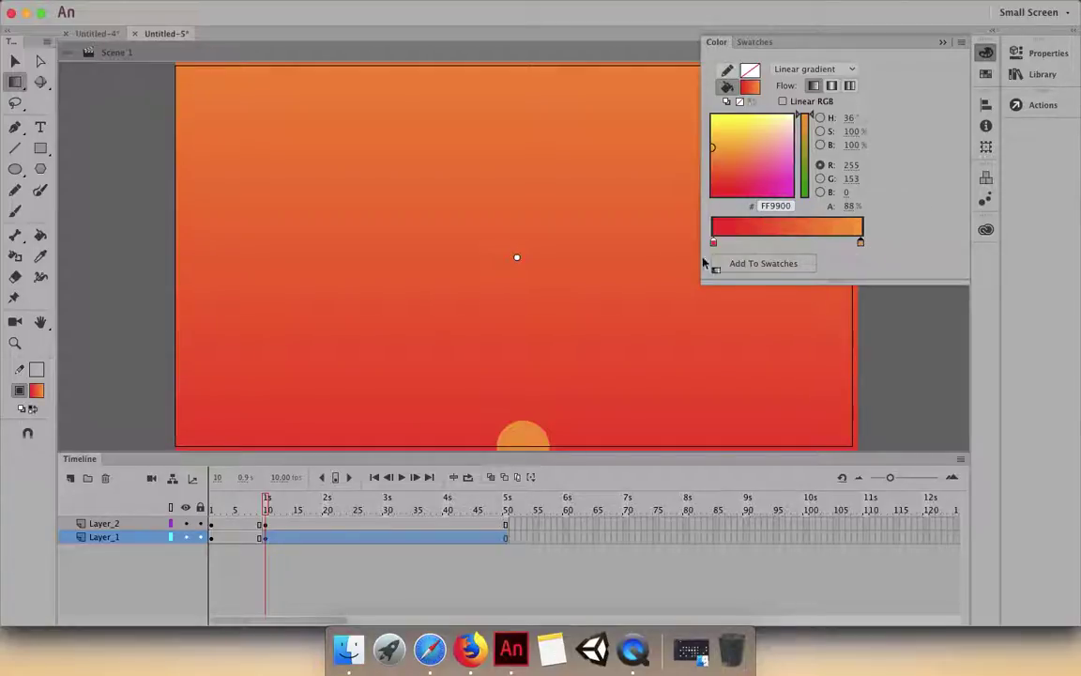
pyautogui.doubleClick(860, 242)
pyautogui.click(636, 294)
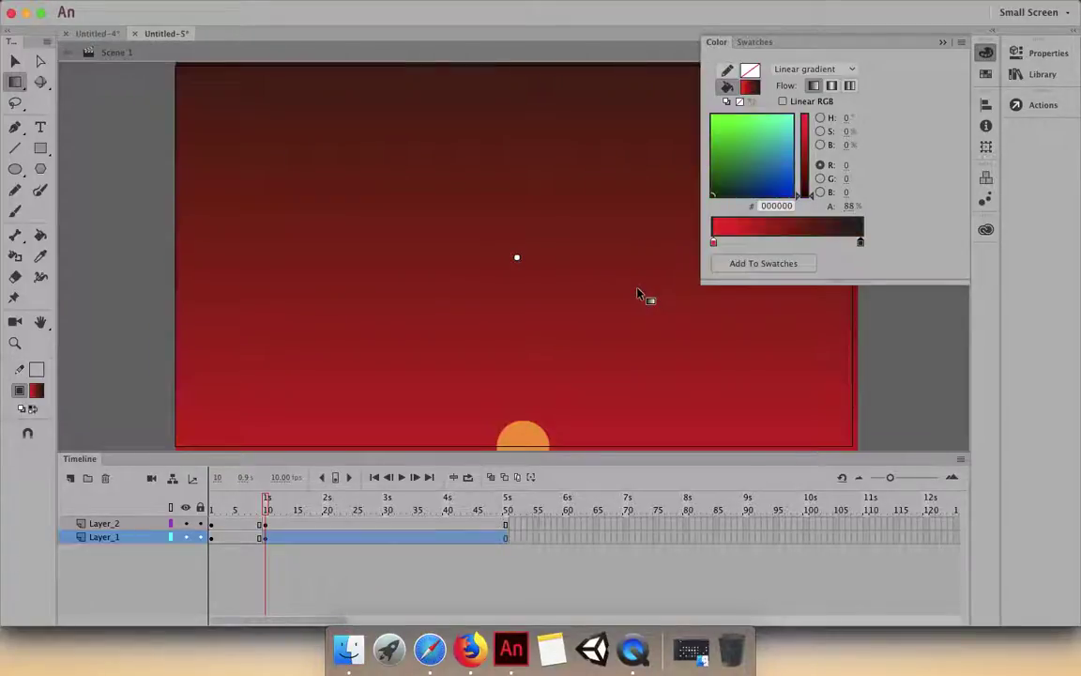
pyautogui.click(714, 243)
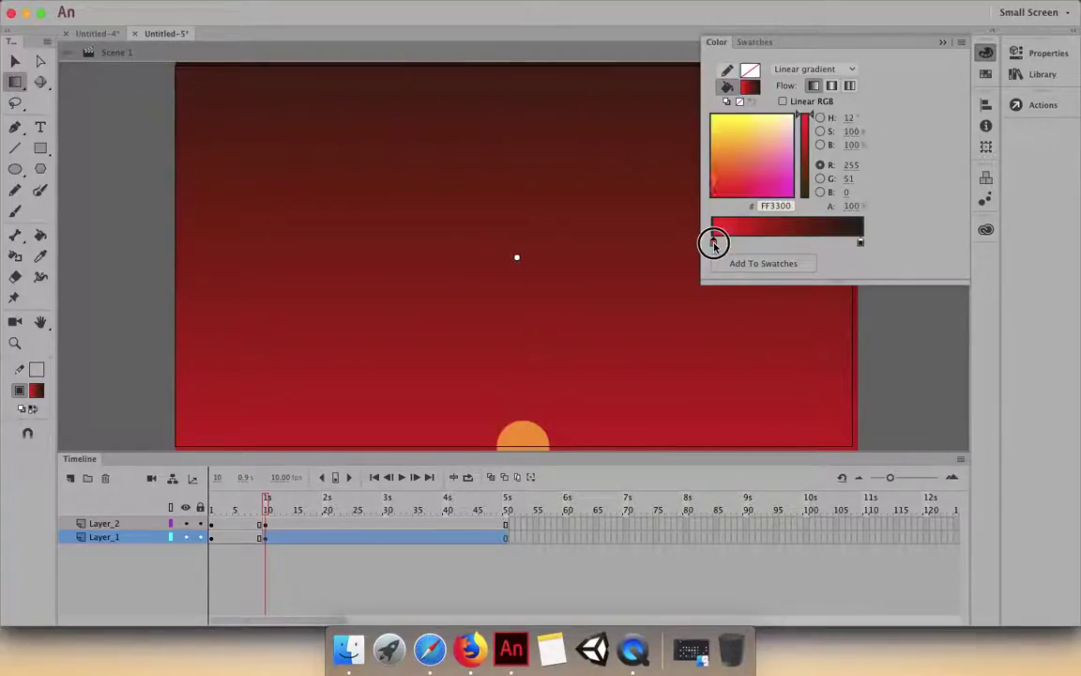
pyautogui.doubleClick(714, 243)
pyautogui.click(957, 342)
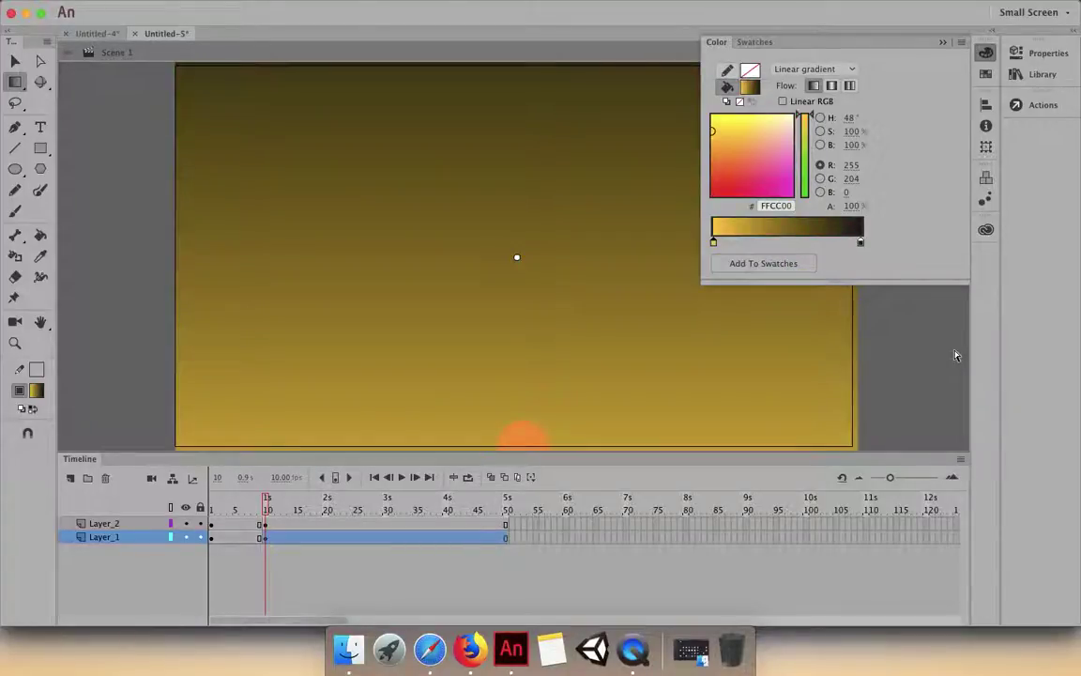
pyautogui.doubleClick(714, 242)
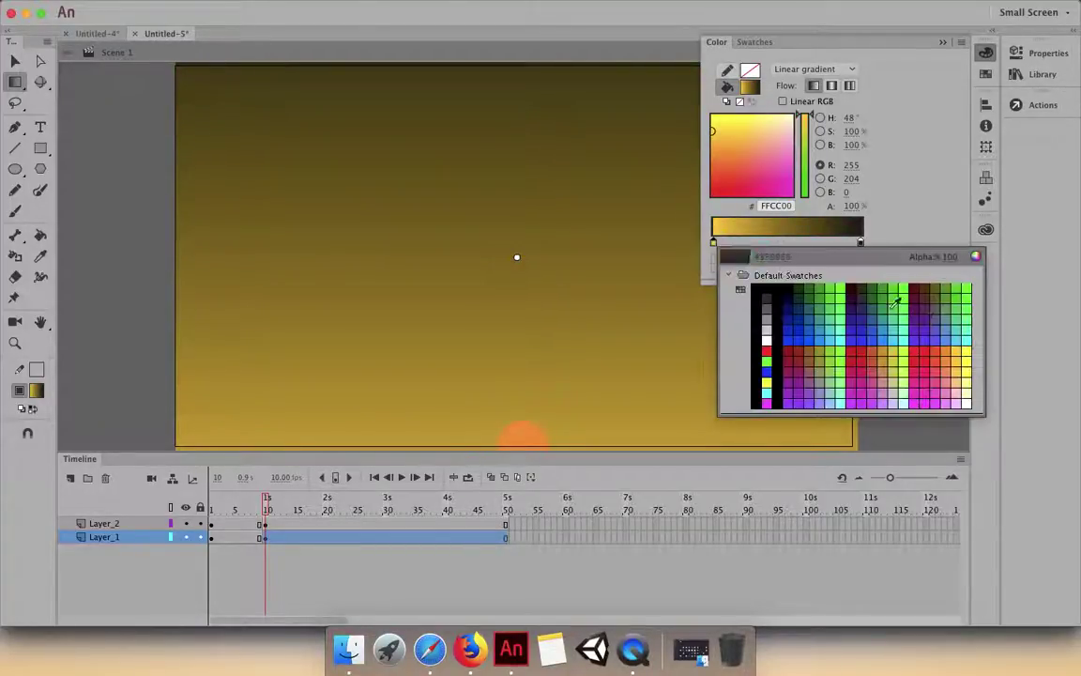
pyautogui.click(946, 356)
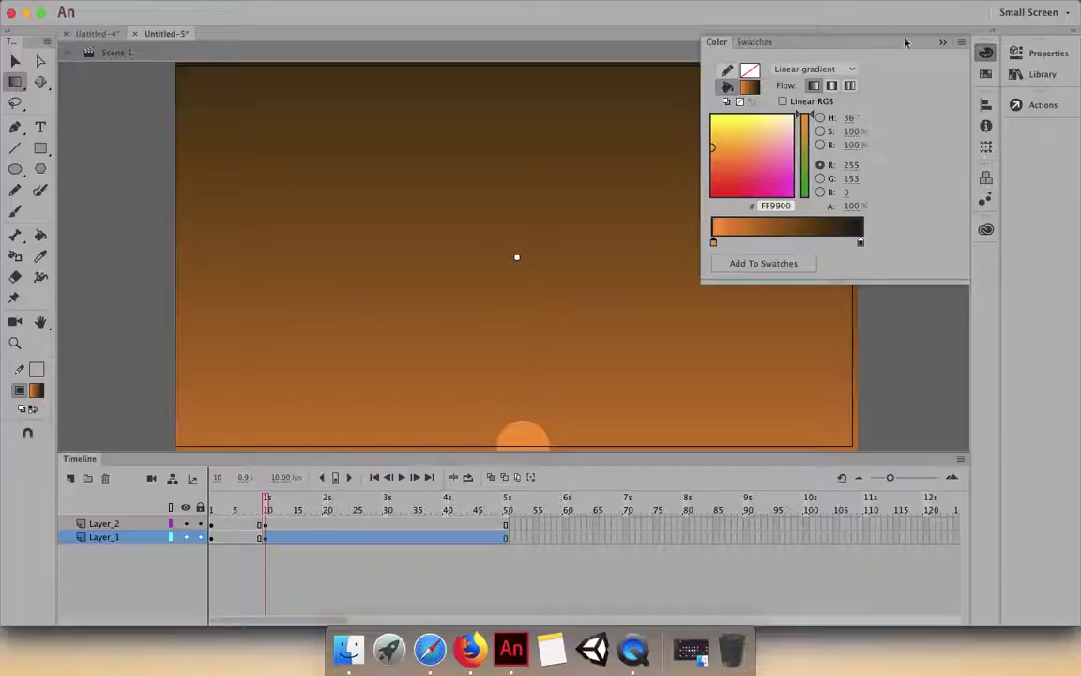
pyautogui.click(943, 43)
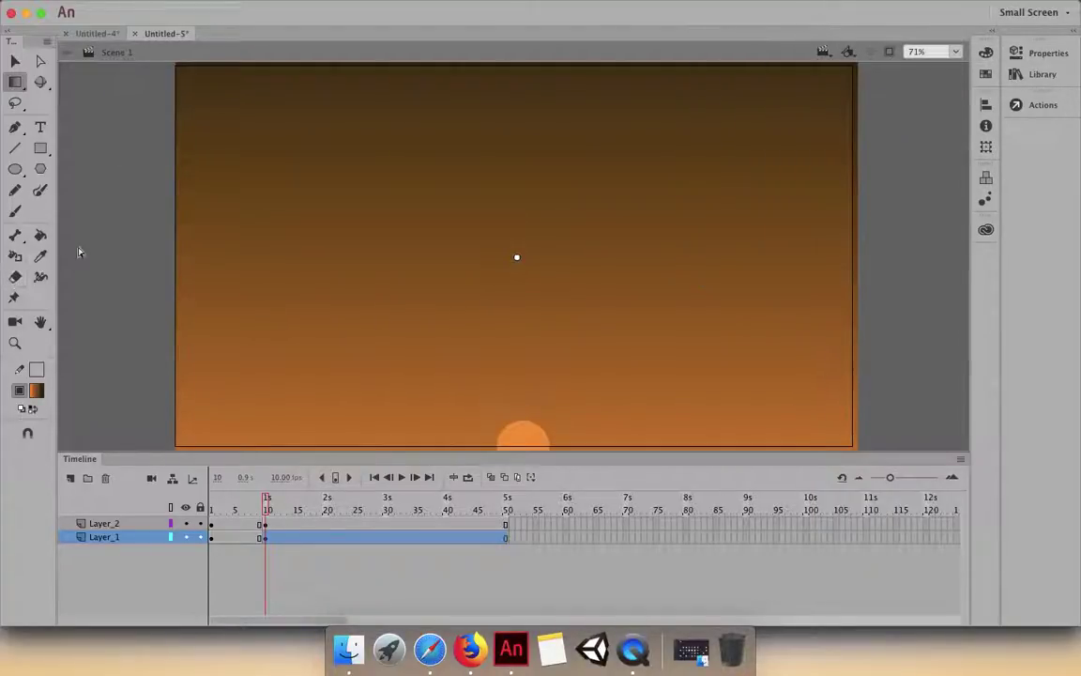
pyautogui.click(15, 61)
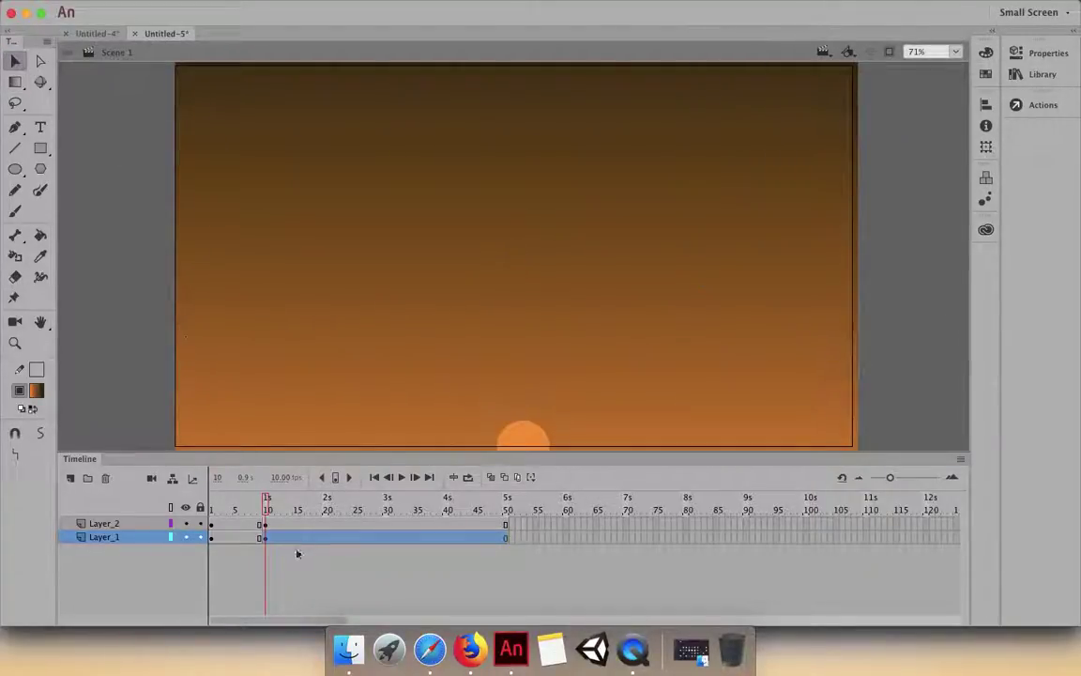
# - Insert a background keyframe at frame 23 on Layer_1 and select the gradient shape
pyautogui.click(344, 541)
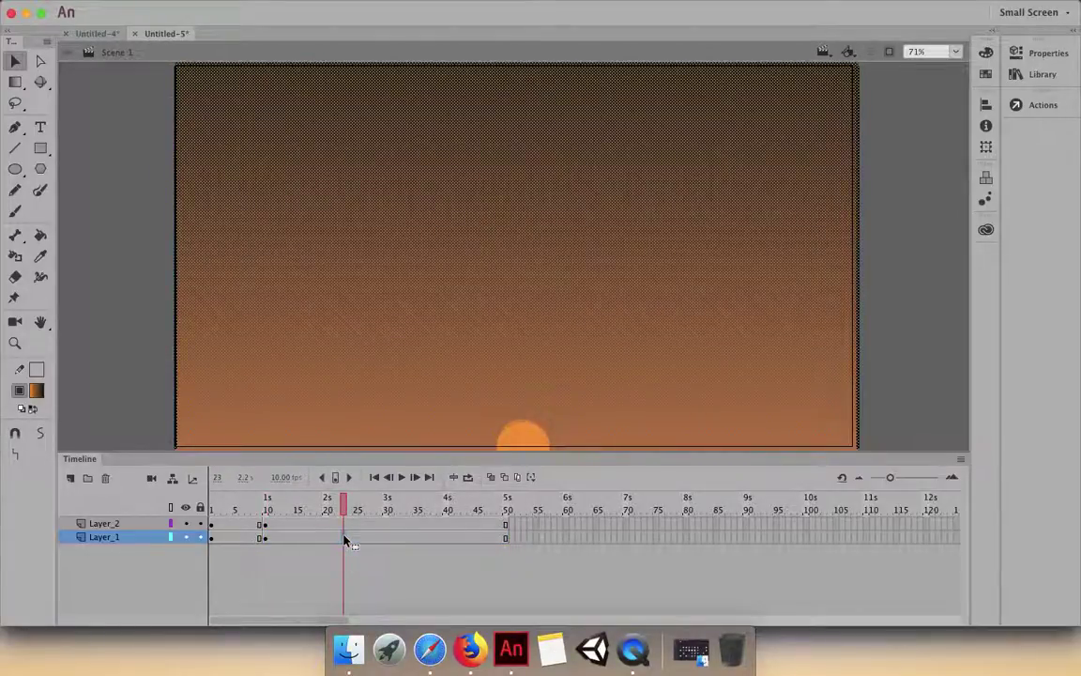
pyautogui.press('F6')
pyautogui.click(159, 293)
pyautogui.click(516, 315)
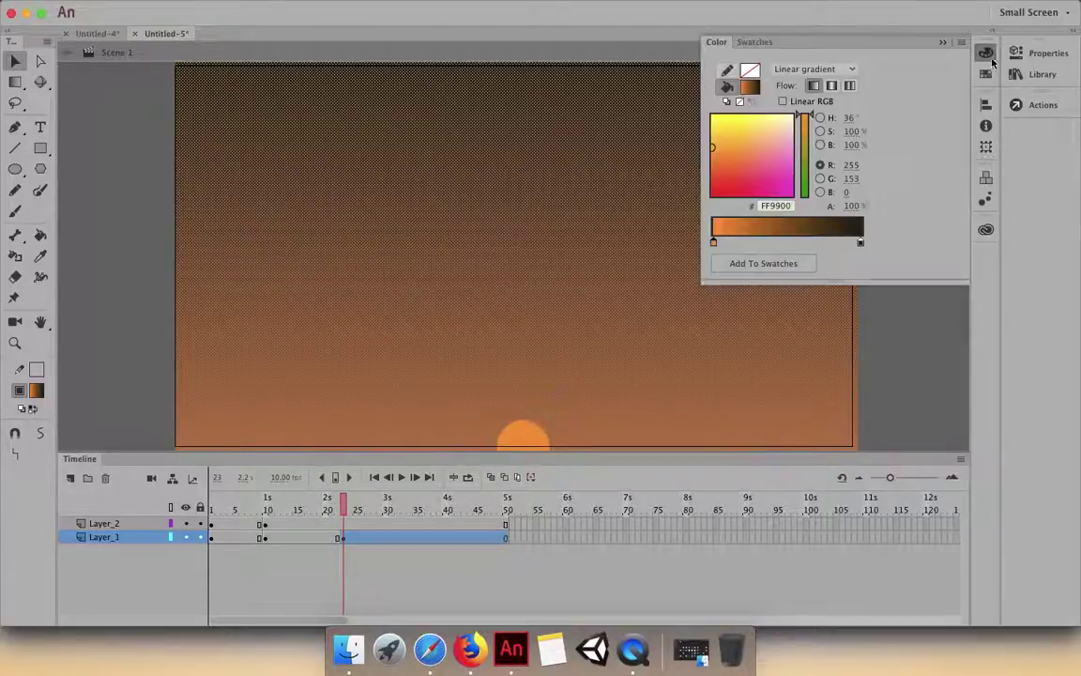
# - Set the gradient's left stop to pale yellow FFFFCC and right stop to grey 666666
pyautogui.click(986, 53)
pyautogui.click(861, 242)
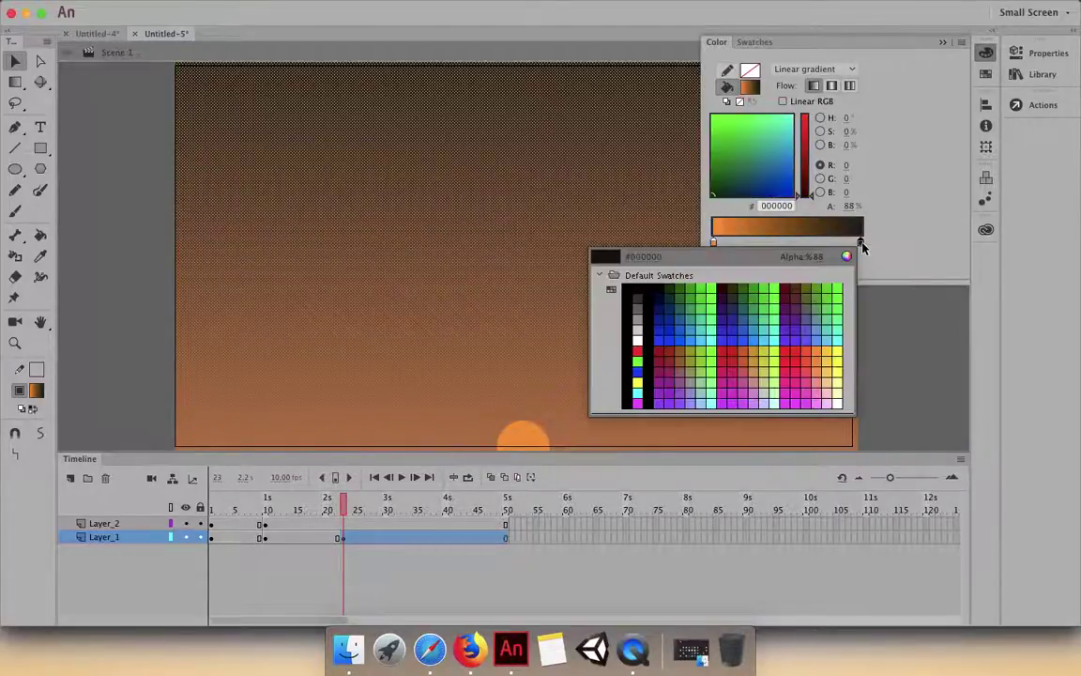
pyautogui.click(839, 404)
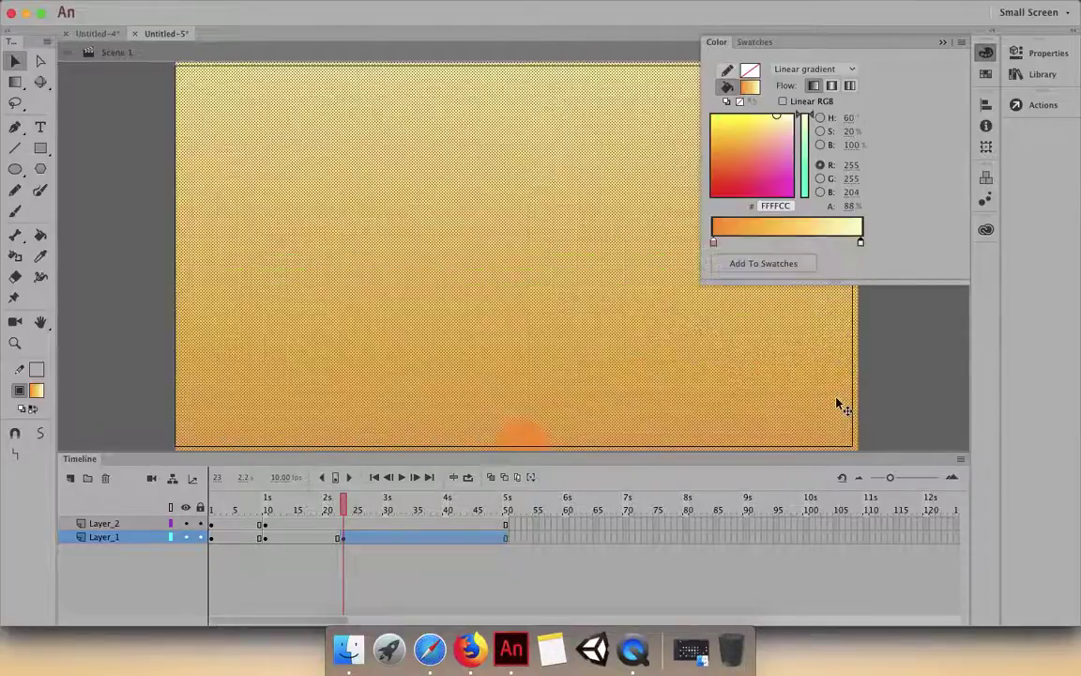
pyautogui.click(713, 243)
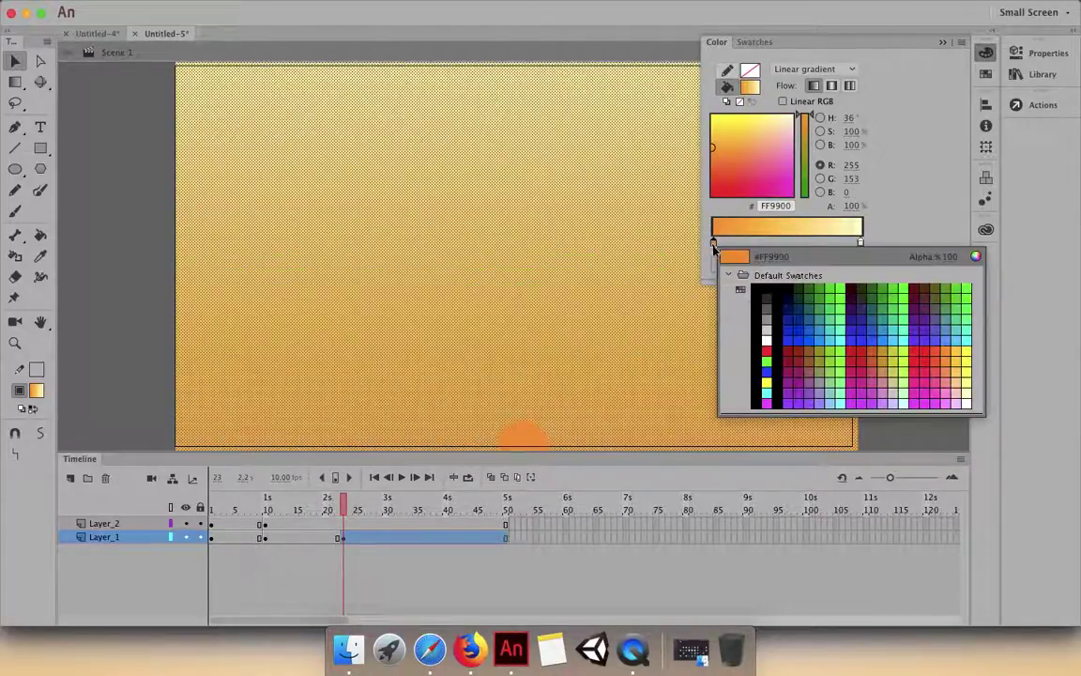
pyautogui.click(767, 336)
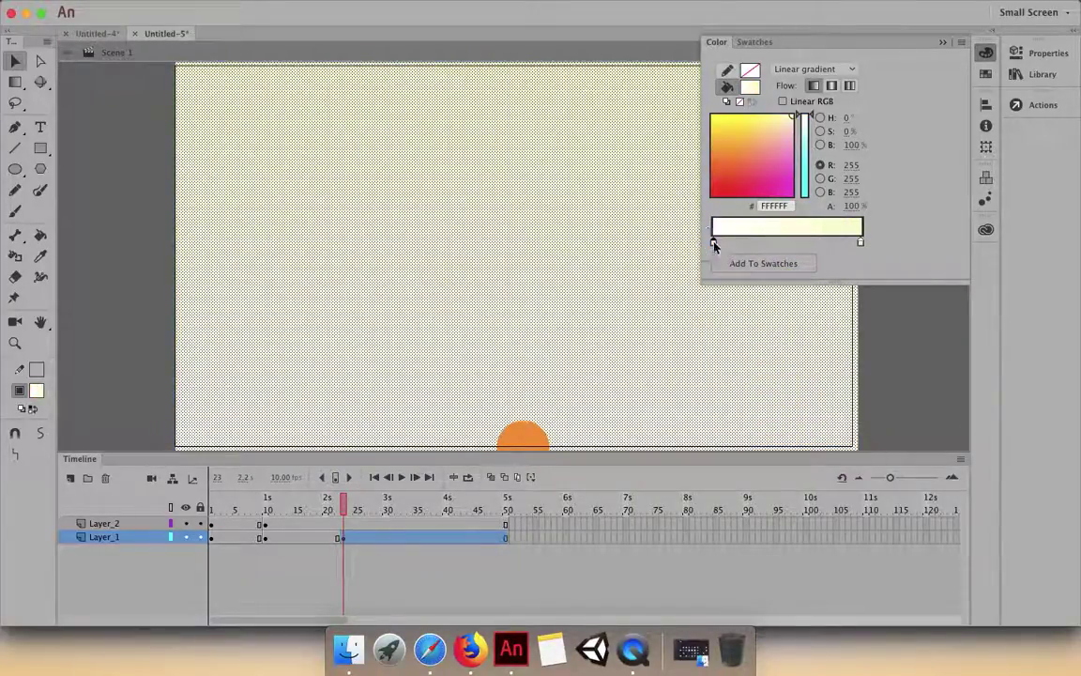
pyautogui.click(713, 244)
pyautogui.click(965, 393)
pyautogui.click(862, 242)
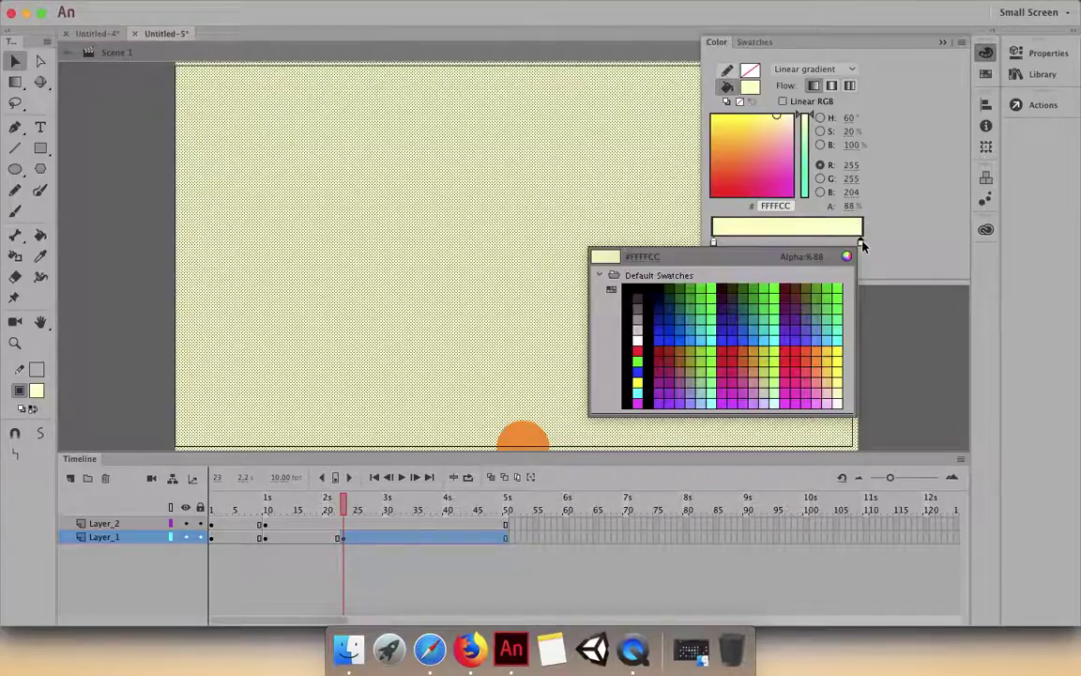
pyautogui.click(638, 313)
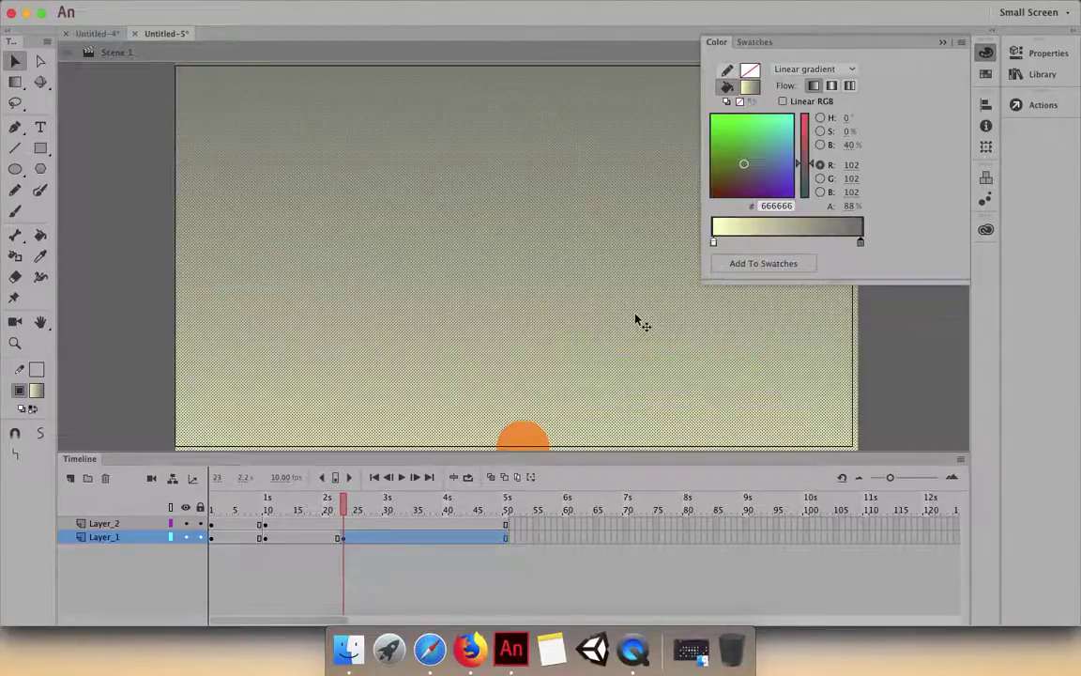
pyautogui.click(944, 44)
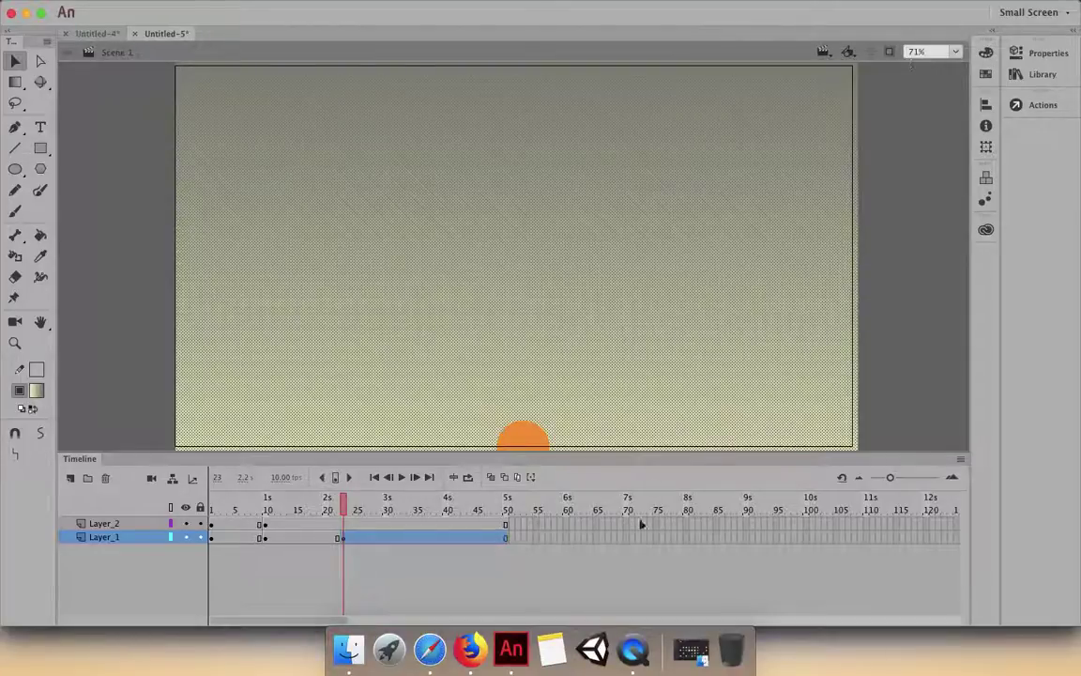
pyautogui.click(504, 539)
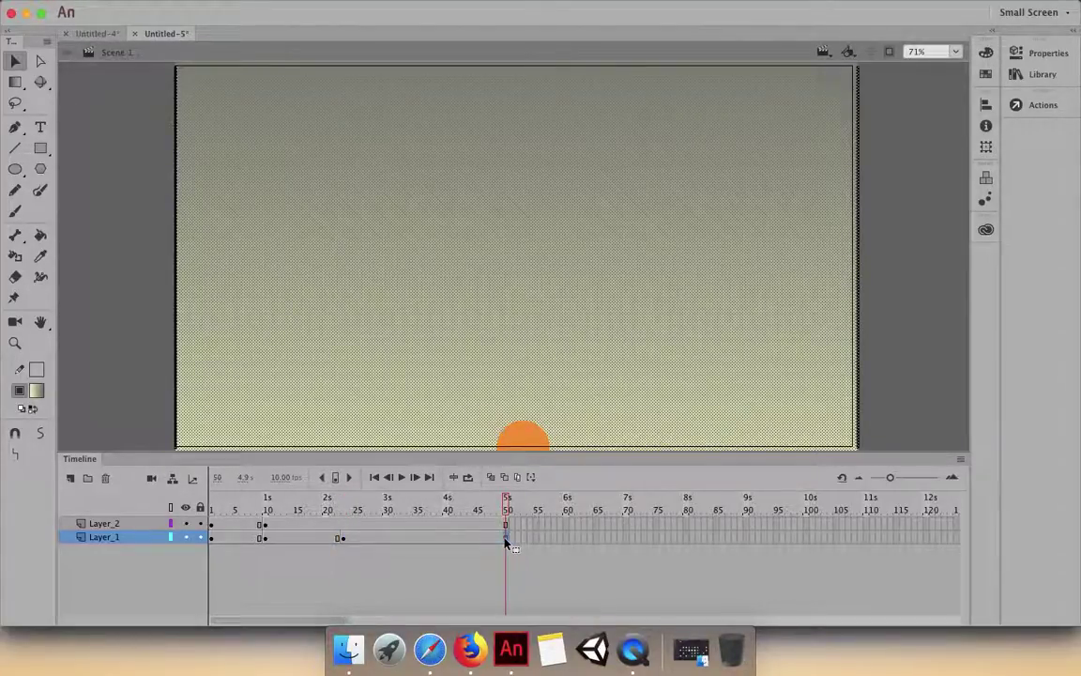
# - Add a background keyframe at frame 50 and set the gradient's right stop to white #FFFFFF
pyautogui.press('F6')
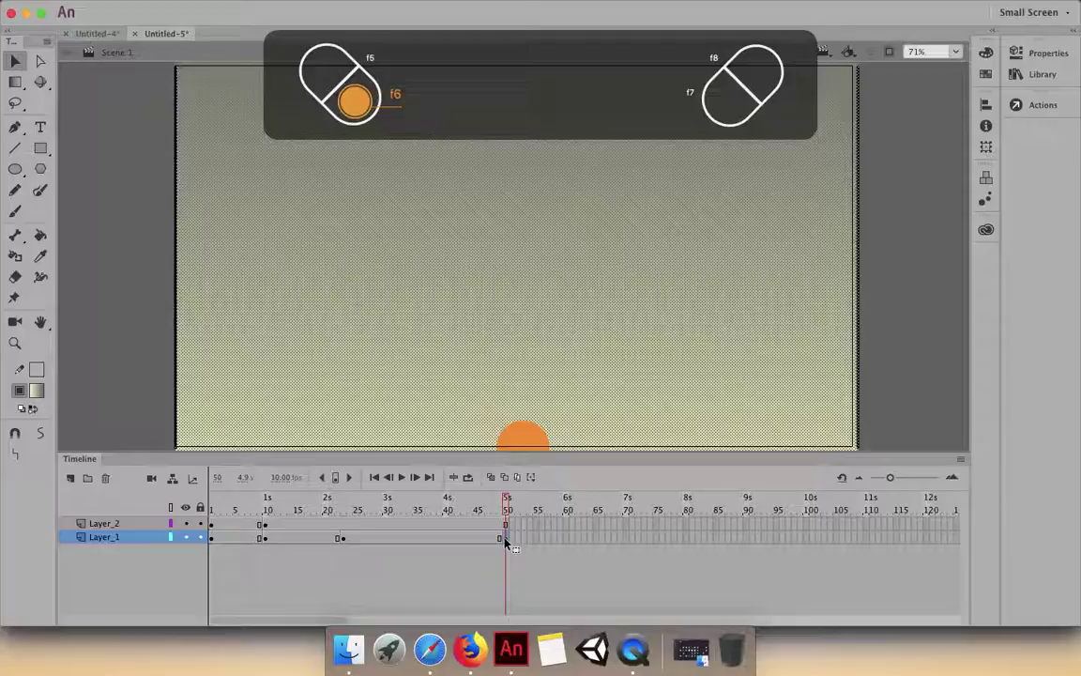
pyautogui.click(985, 53)
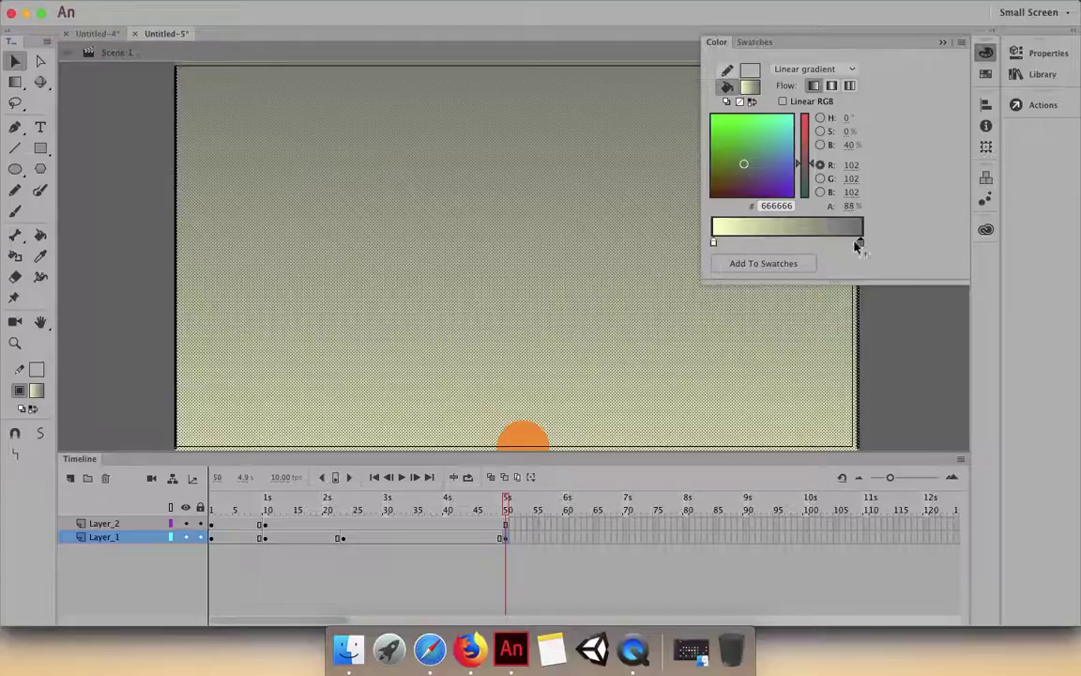
pyautogui.doubleClick(860, 242)
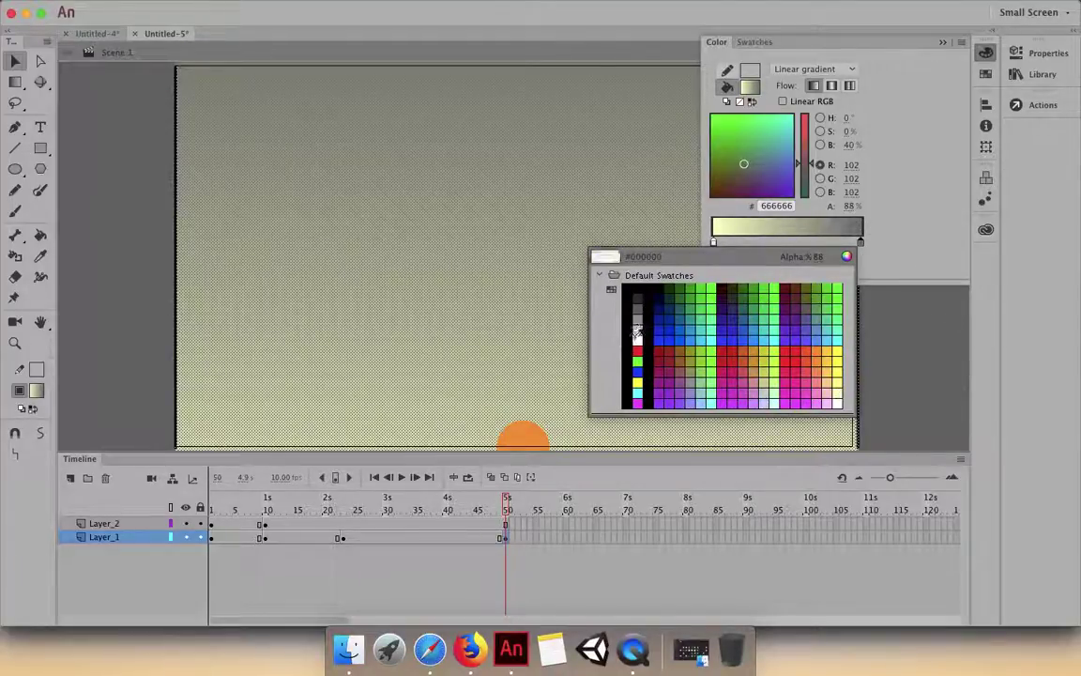
pyautogui.click(843, 398)
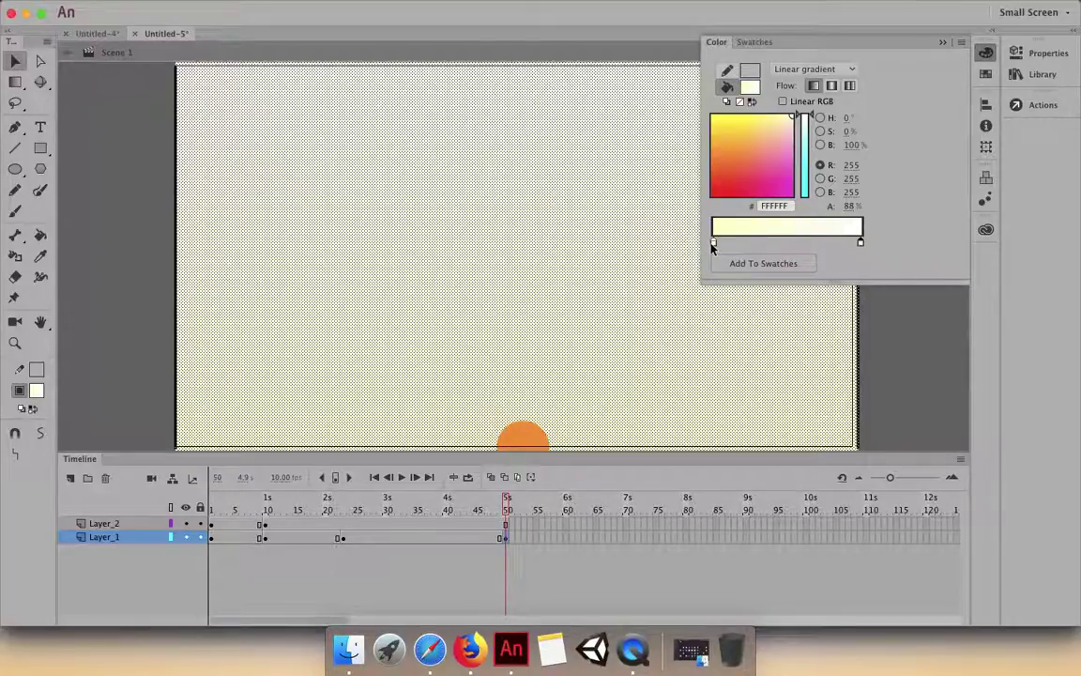
pyautogui.click(944, 43)
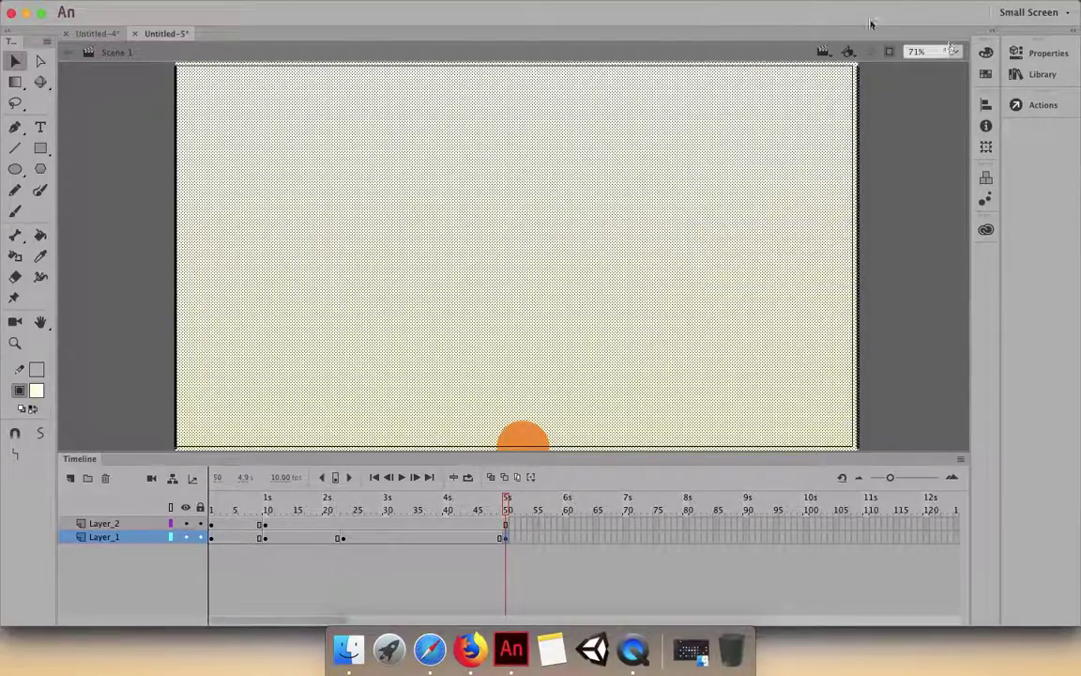
# - Add a sun keyframe at frame 23 on Layer_2 and raise the sun partway up
pyautogui.click(133, 261)
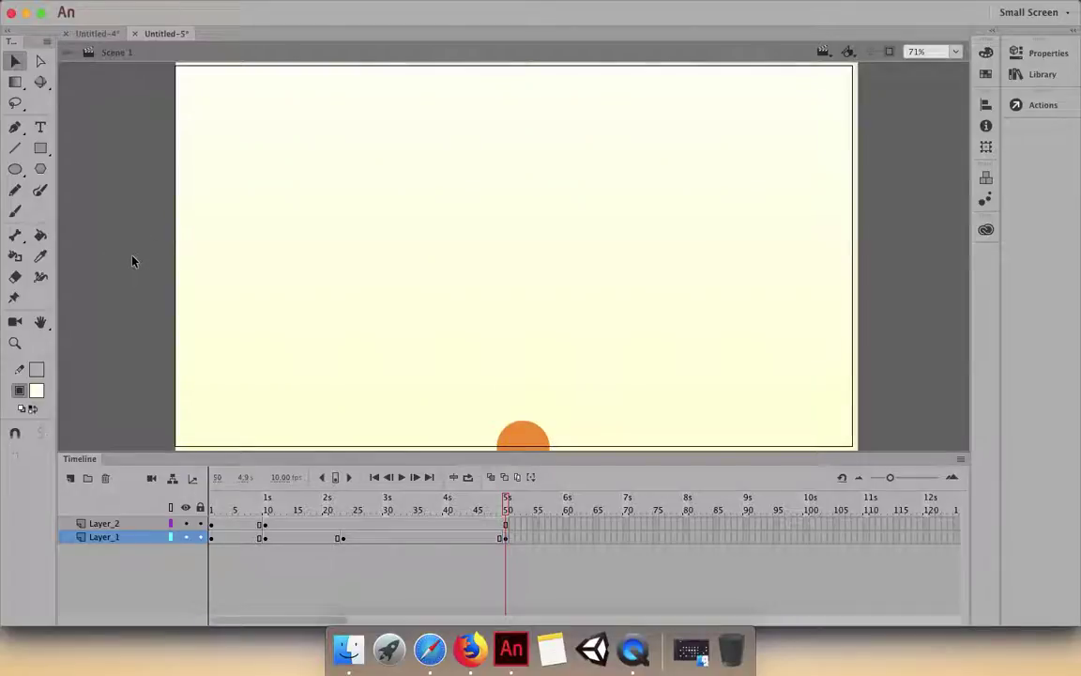
pyautogui.moveTo(507, 511); pyautogui.dragTo(264, 497)
pyautogui.click(266, 525)
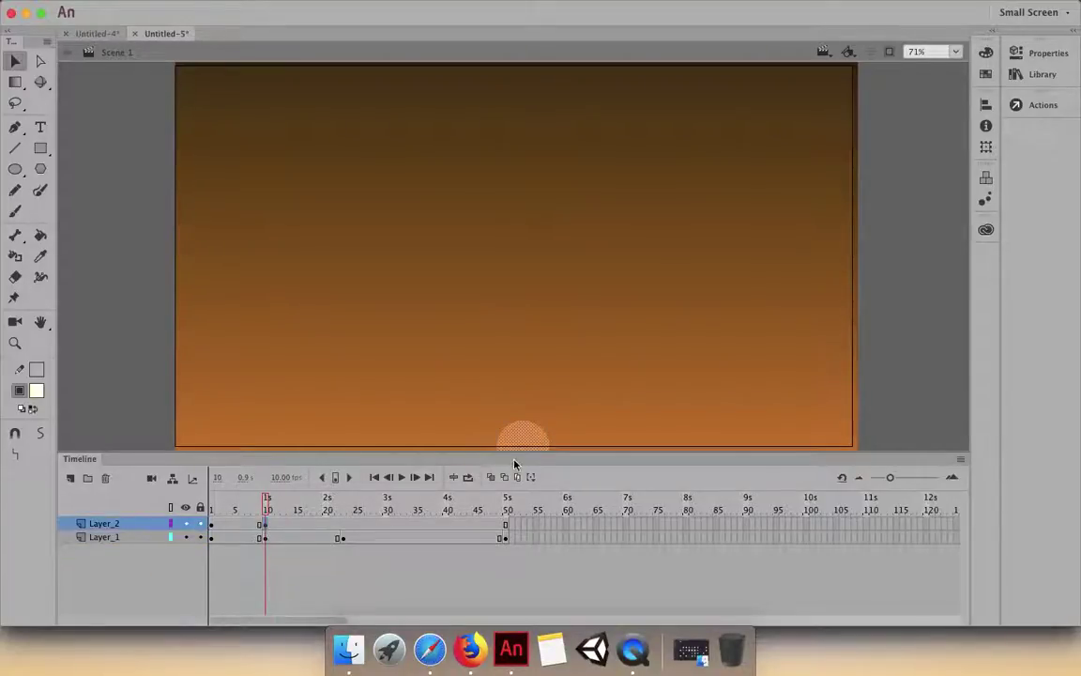
pyautogui.click(341, 526)
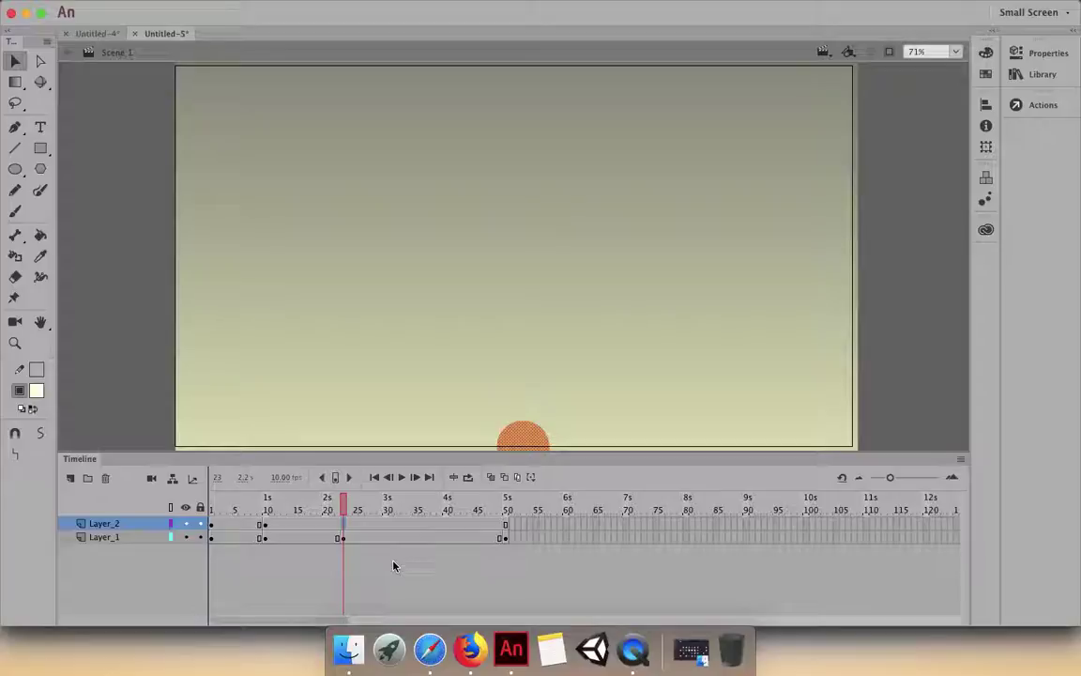
pyautogui.press('F6')
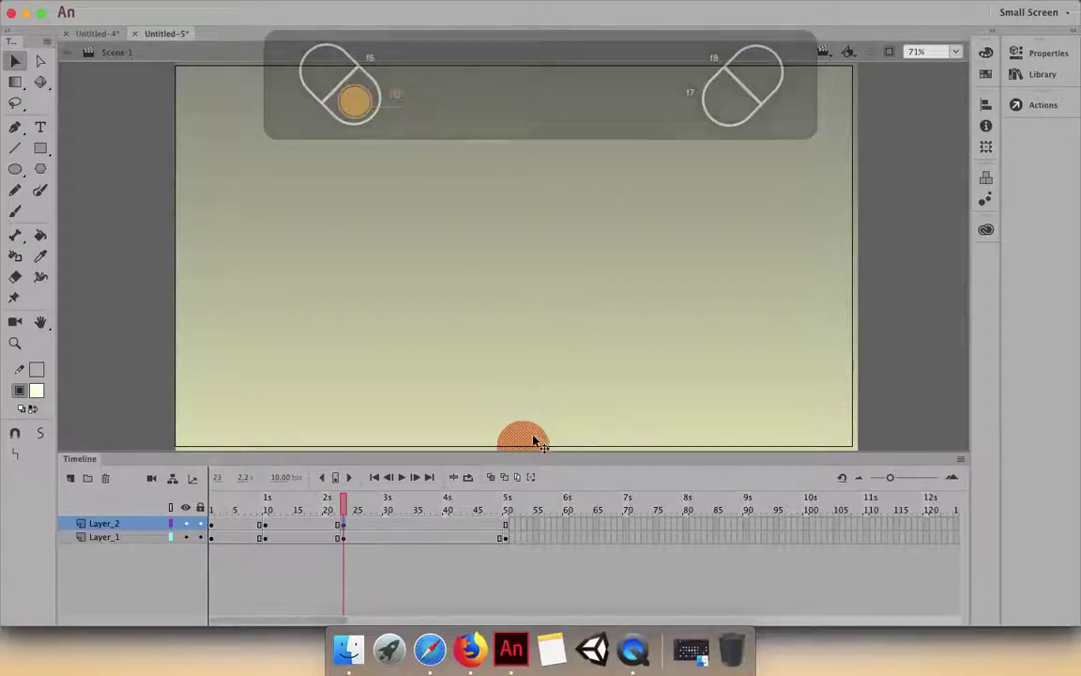
pyautogui.moveTo(535, 441); pyautogui.dragTo(533, 357)
# - Add a sun keyframe at frame 50 with the sun moved up to the stage centre
pyautogui.click(507, 525)
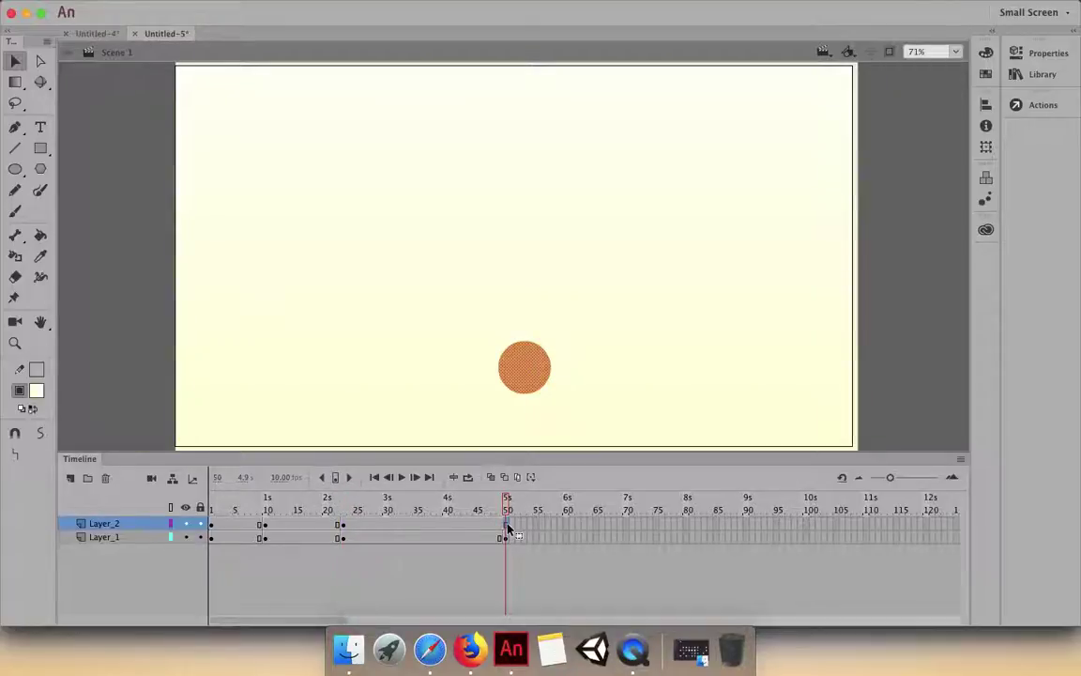
pyautogui.click(507, 528)
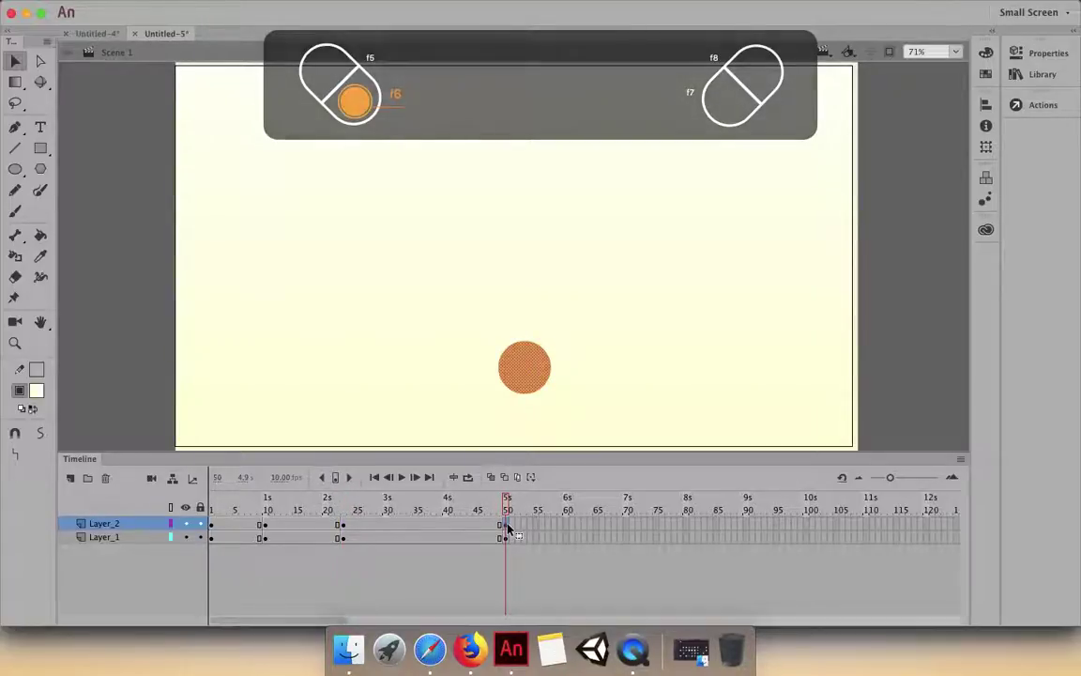
pyautogui.moveTo(522, 377); pyautogui.dragTo(516, 264)
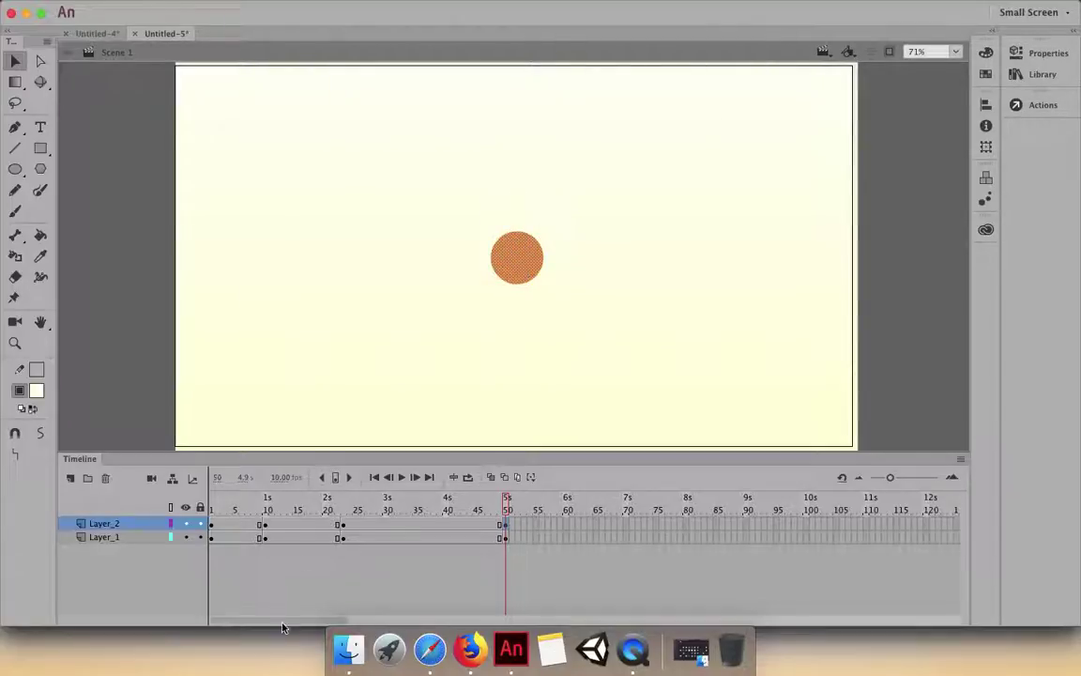
pyautogui.click(235, 525)
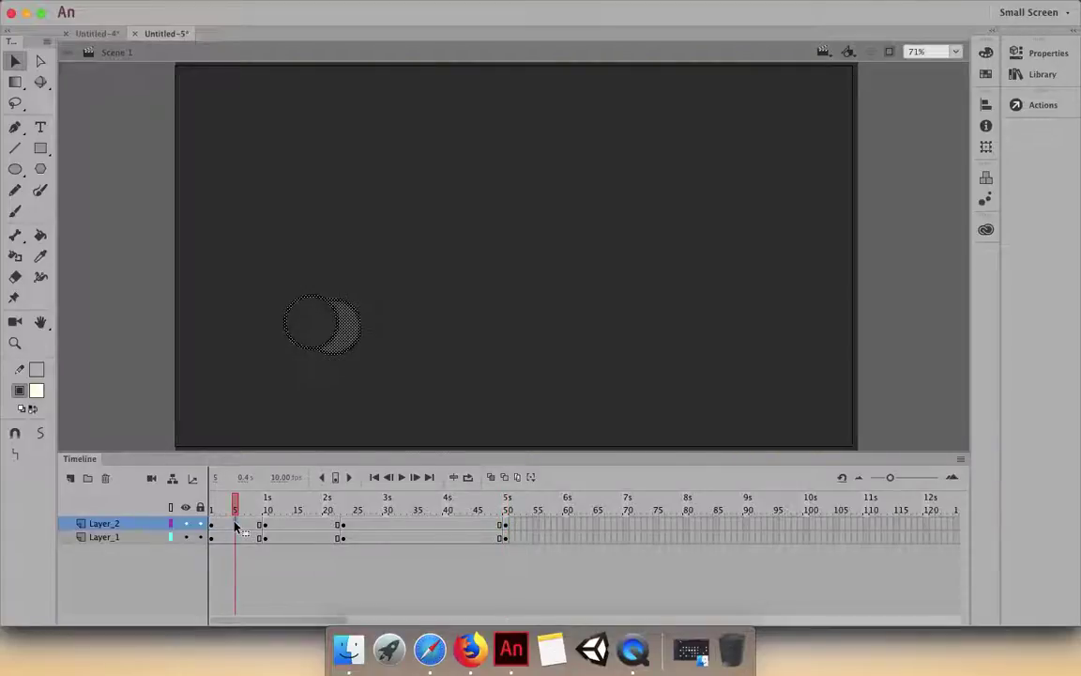
pyautogui.moveTo(281, 528); pyautogui.dragTo(409, 527)
pyautogui.click(299, 537)
pyautogui.click(235, 537)
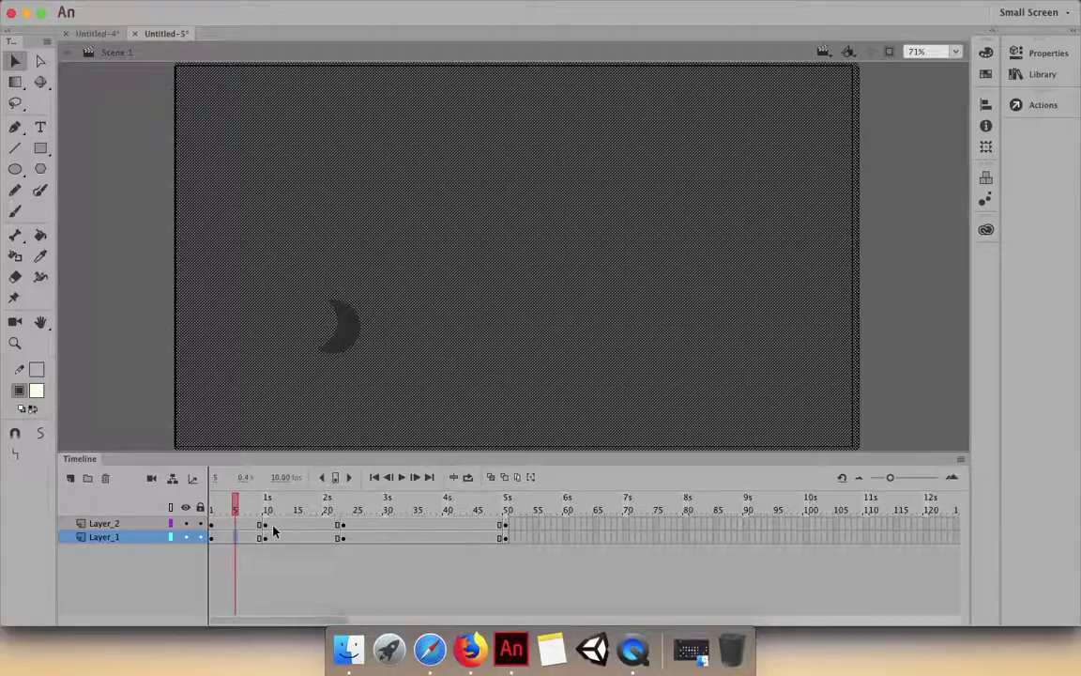
pyautogui.press('super+Return')
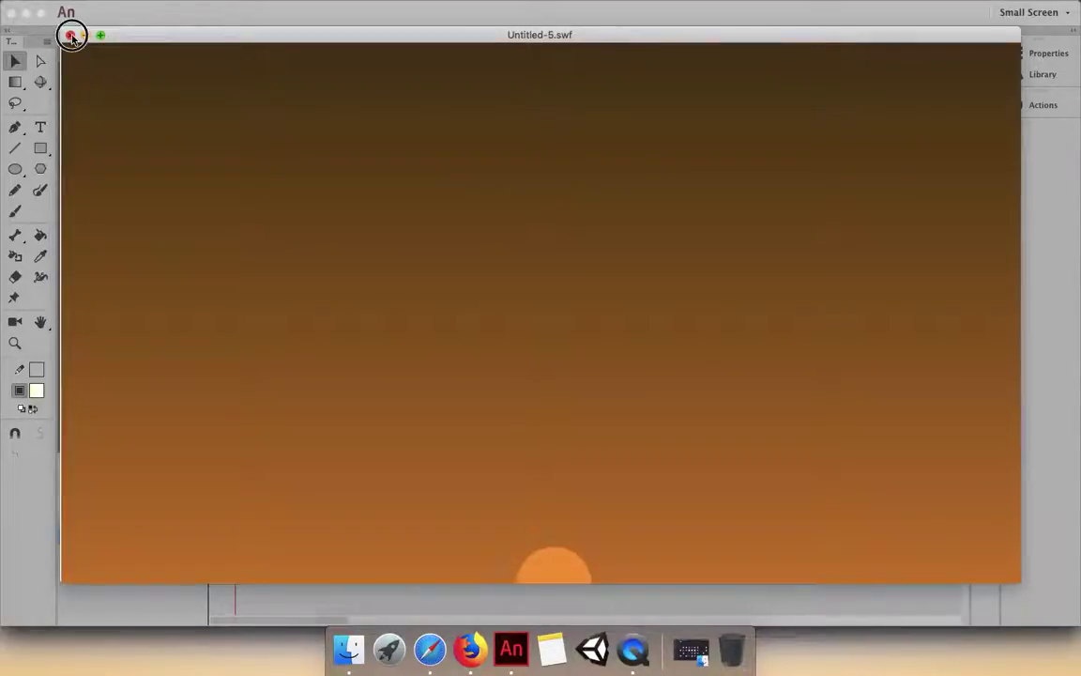
pyautogui.click(71, 36)
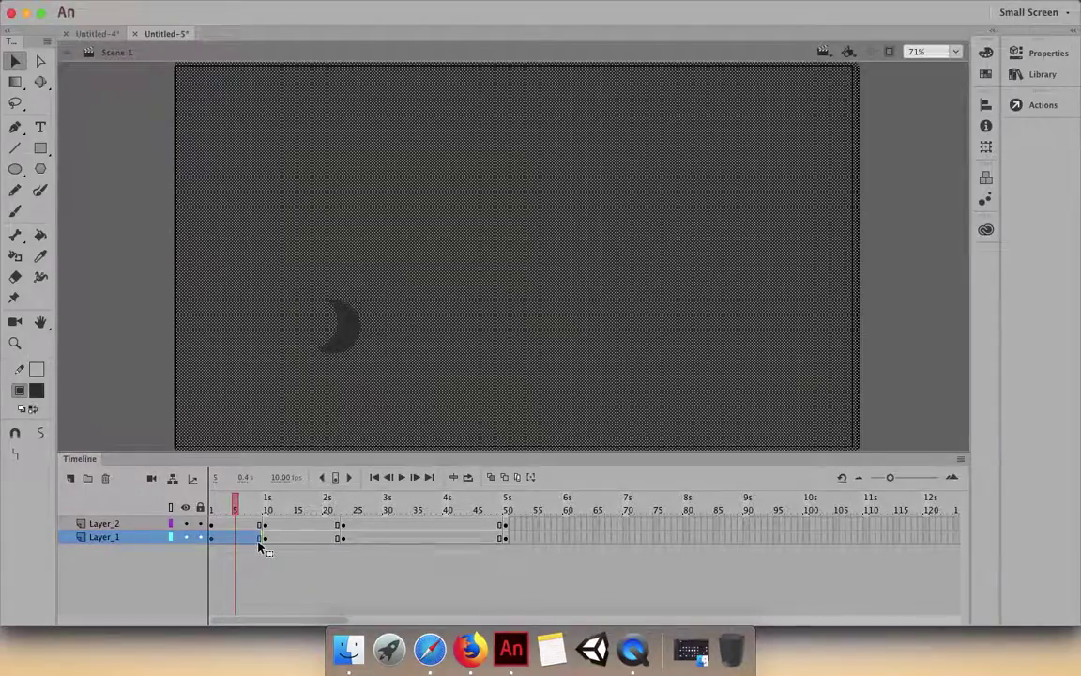
pyautogui.click(282, 538)
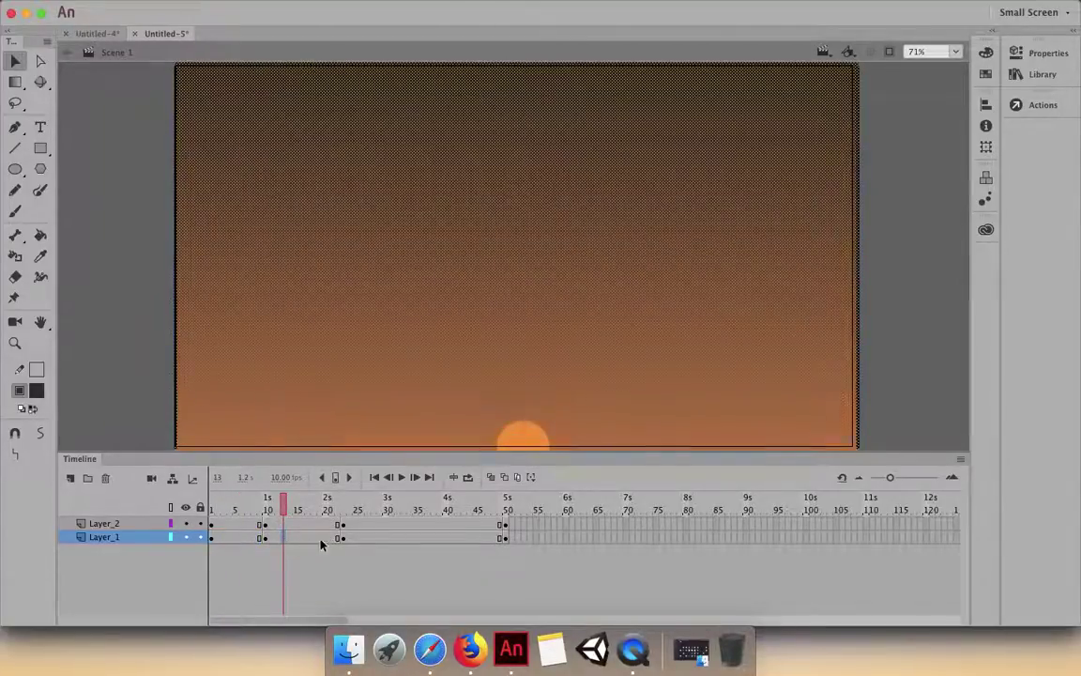
pyautogui.keyDown('shift'); pyautogui.click(373, 539); pyautogui.keyUp('shift')
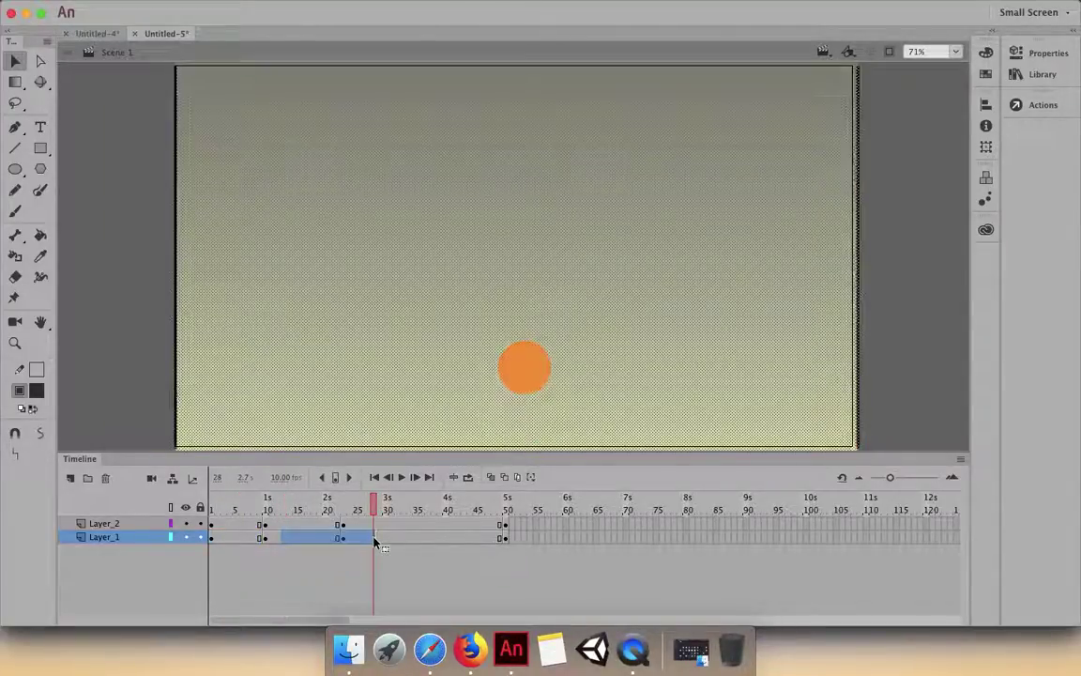
pyautogui.click(231, 539)
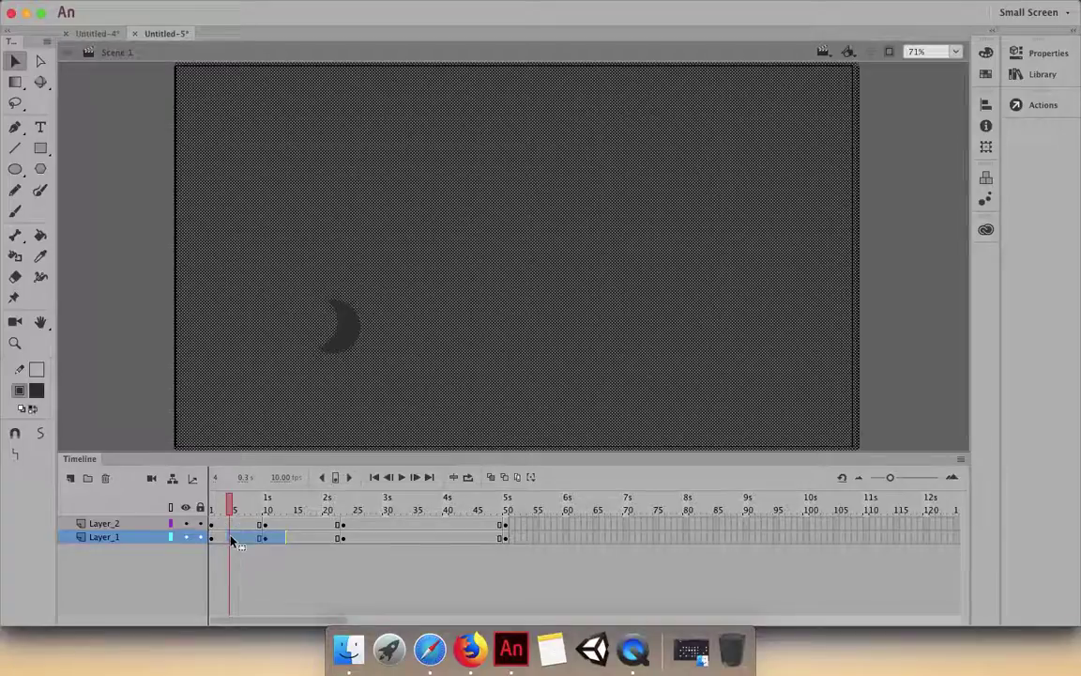
# - Add classic tweens to the Layer_1 background spans from frames 13 and 5
pyautogui.click(367, 542)
pyautogui.rightClick(367, 541)
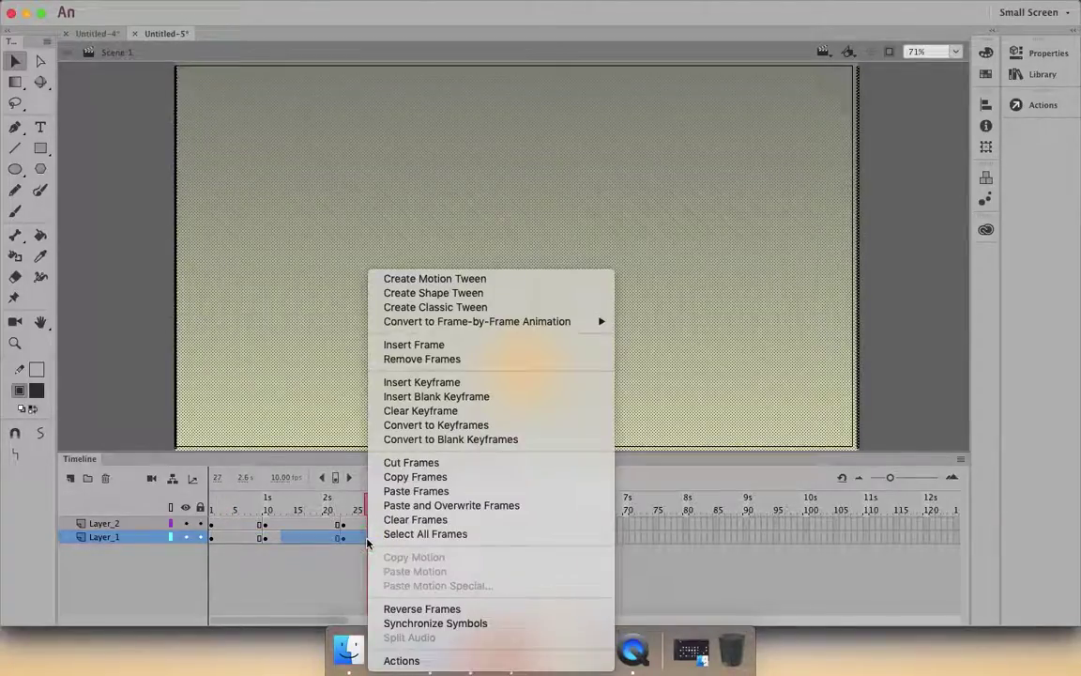
pyautogui.click(448, 307)
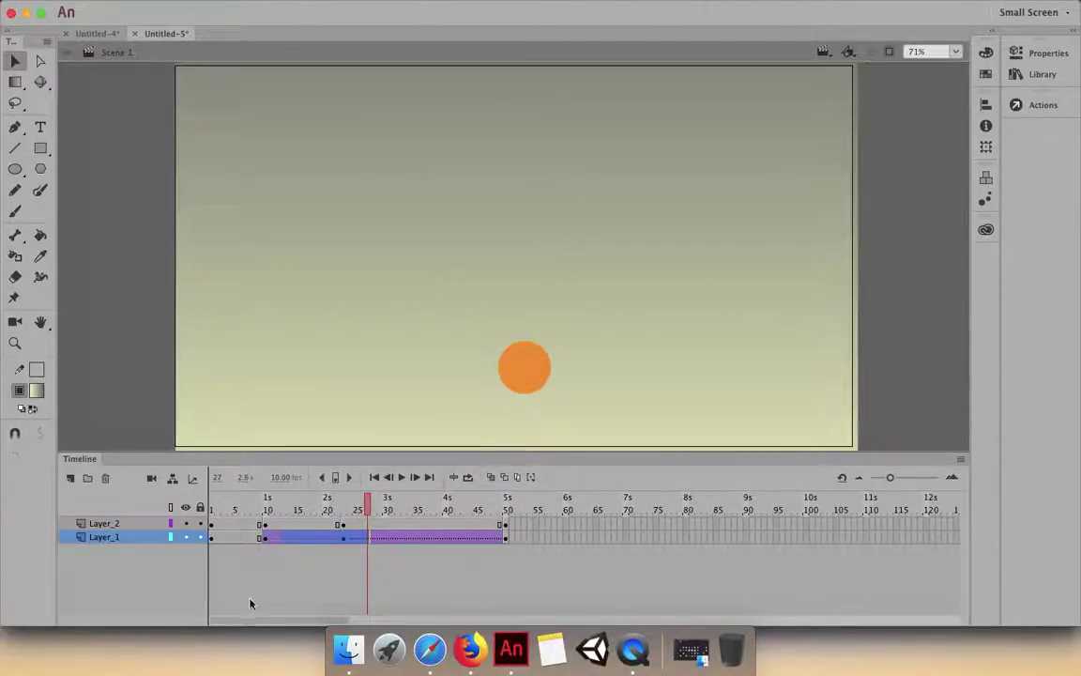
pyautogui.click(237, 539)
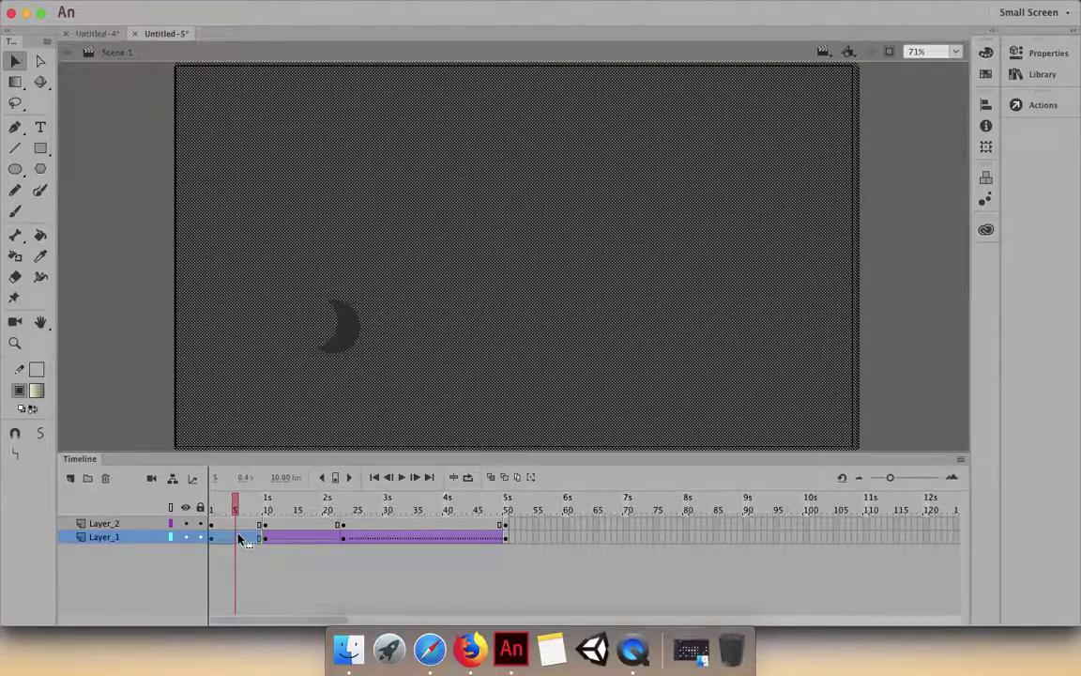
pyautogui.rightClick(237, 539)
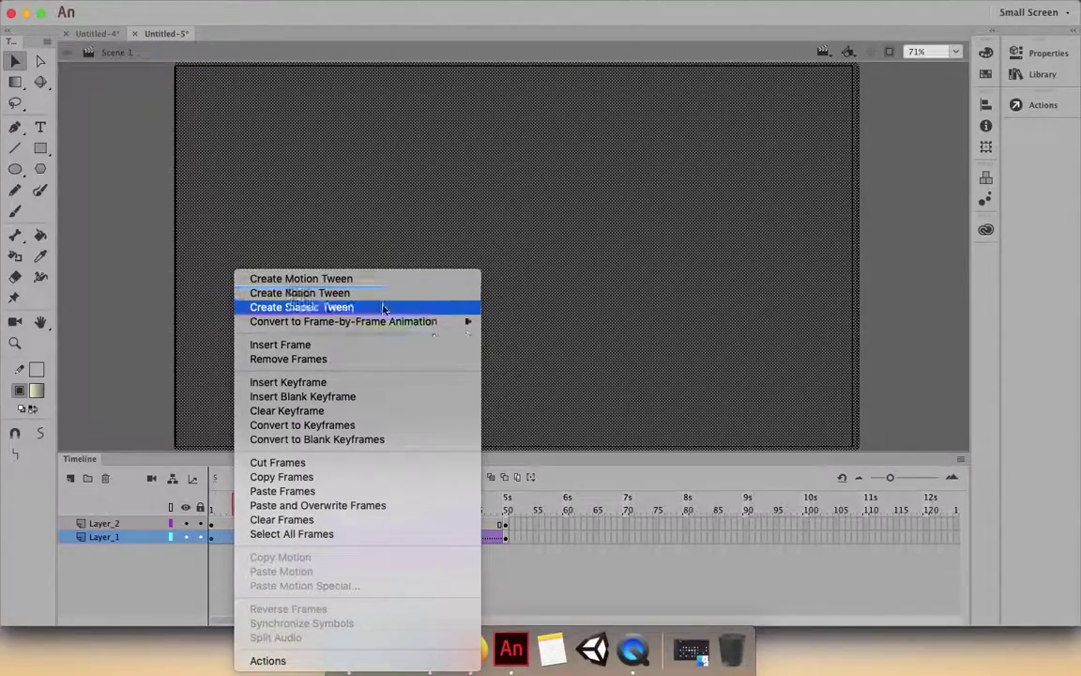
pyautogui.click(387, 308)
pyautogui.click(705, 353)
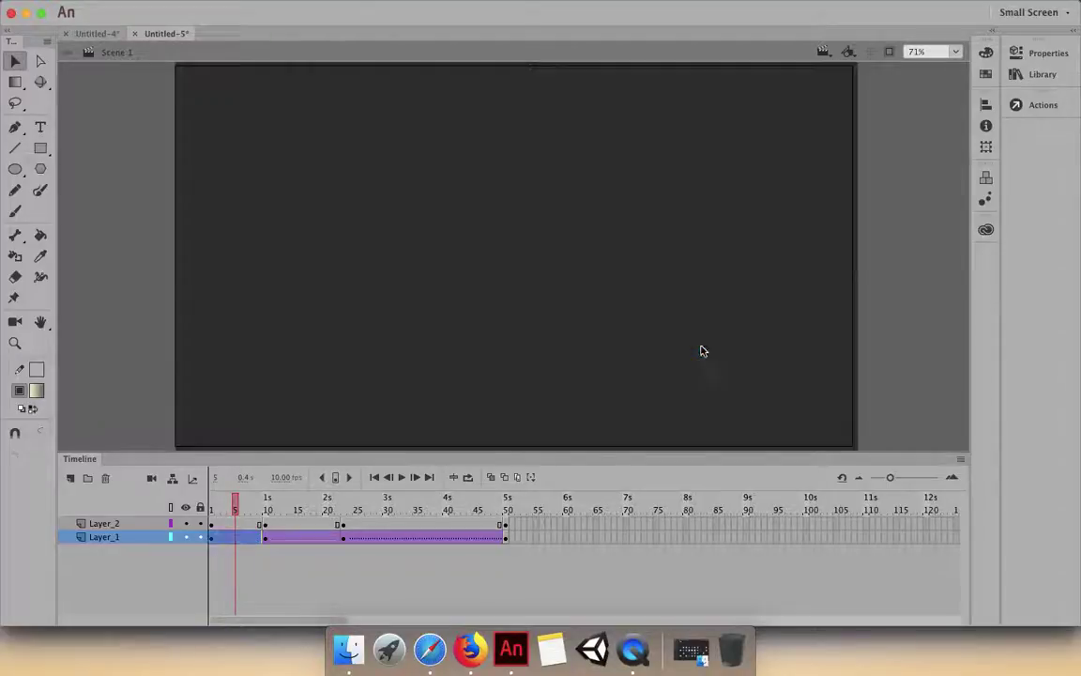
# - Add a classic tween to the sun's span around frame 29, converting the sun to a symbol
pyautogui.click(247, 524)
pyautogui.click(284, 526)
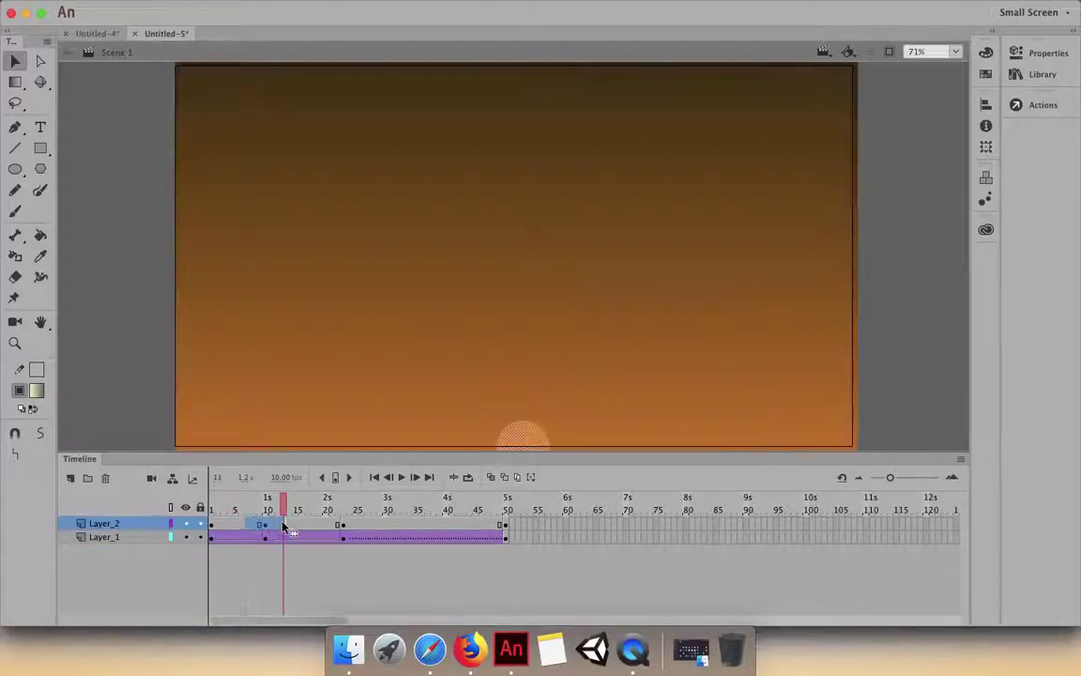
pyautogui.click(383, 525)
pyautogui.rightClick(384, 525)
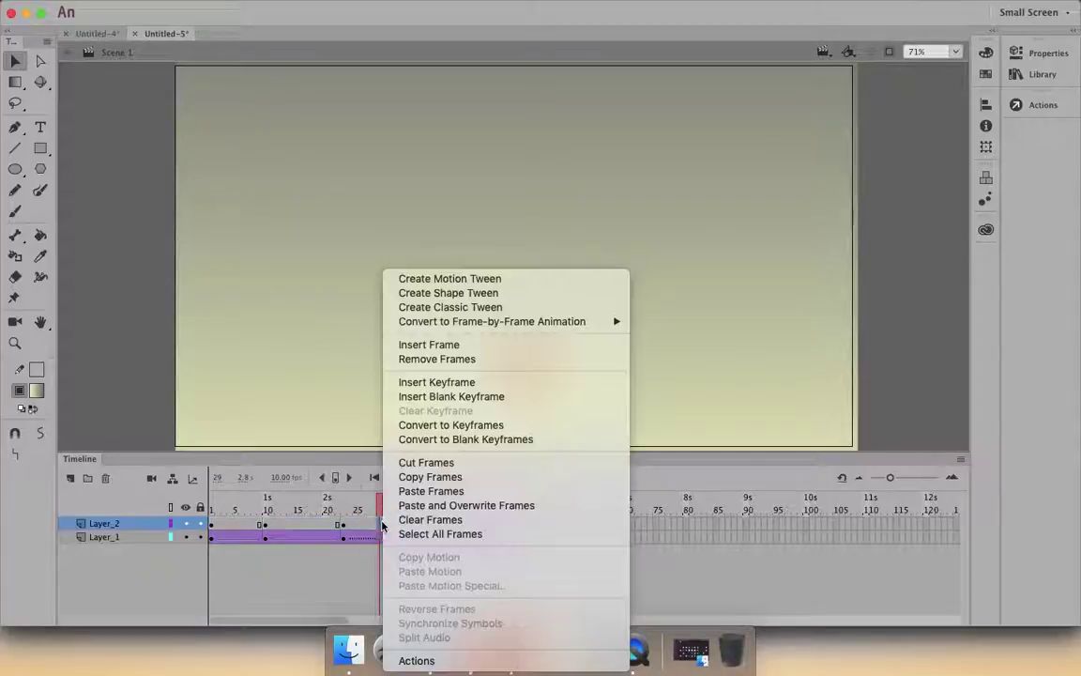
pyautogui.click(449, 309)
pyautogui.click(695, 354)
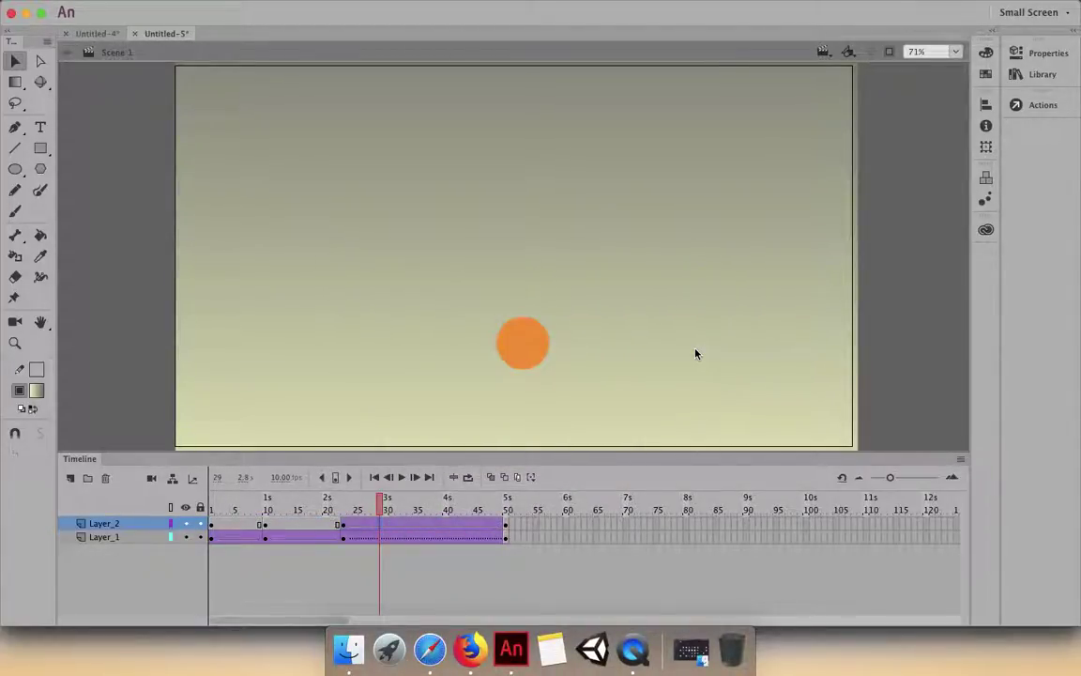
# - Add classic tweens to the sun's spans starting at frames 15 and 5
pyautogui.click(299, 523)
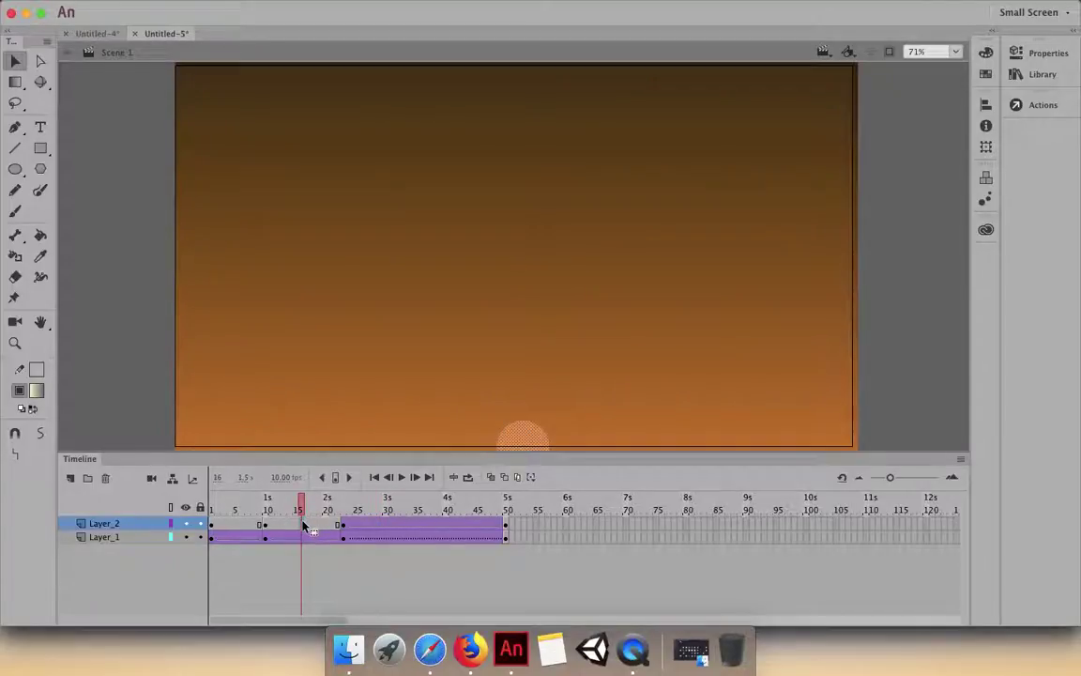
pyautogui.rightClick(300, 524)
pyautogui.click(408, 306)
pyautogui.click(695, 353)
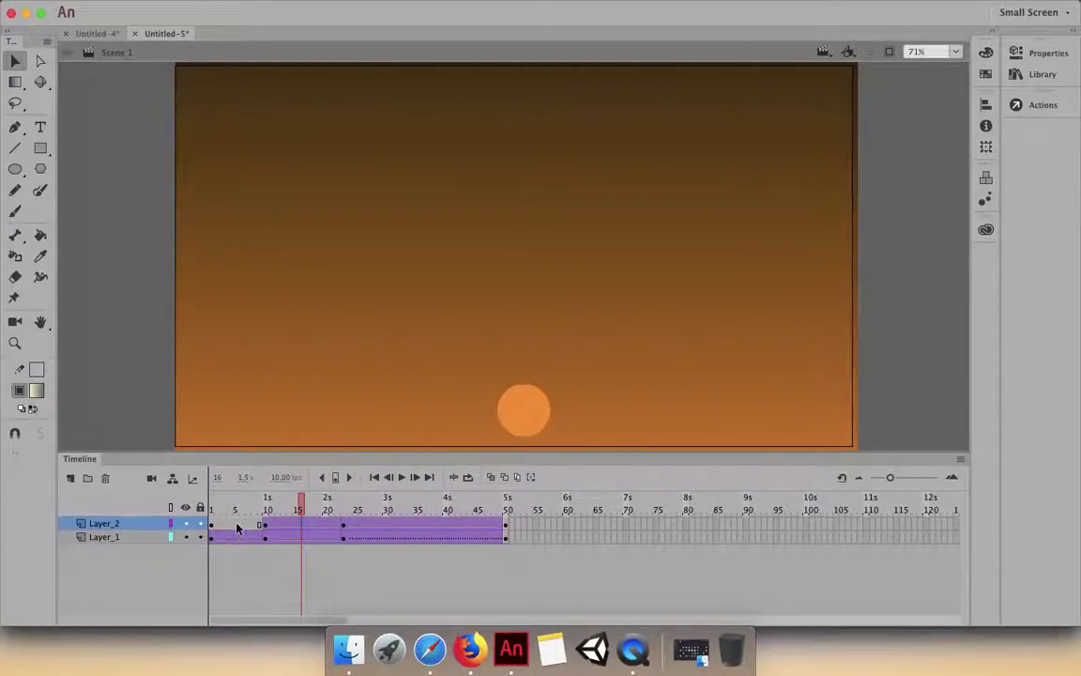
pyautogui.click(235, 524)
pyautogui.rightClick(236, 524)
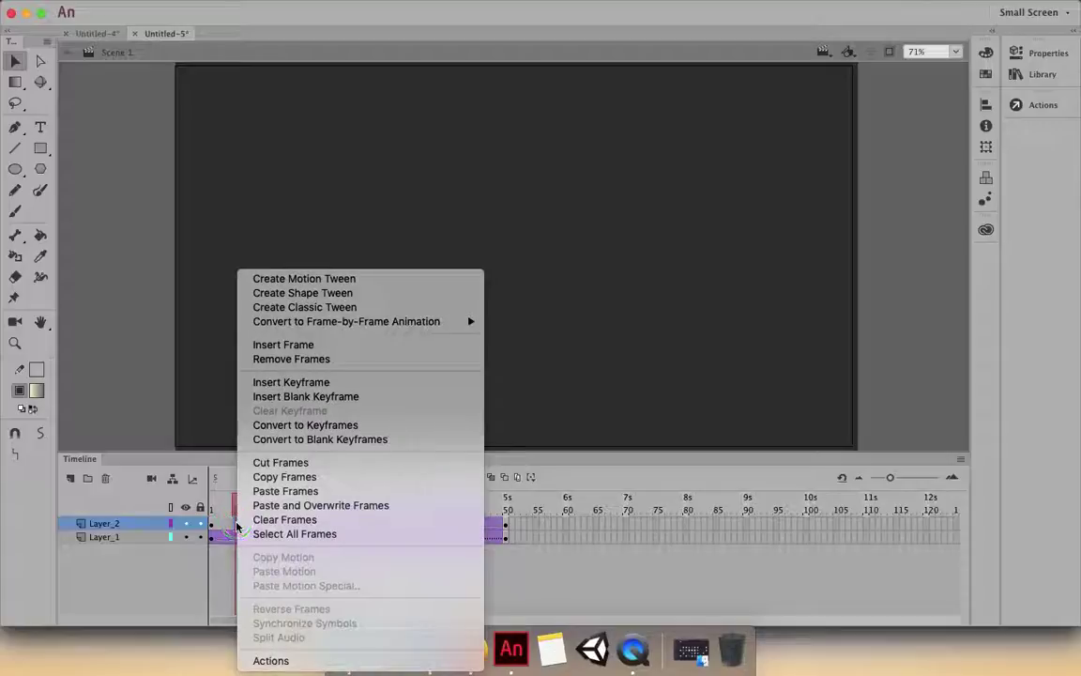
pyautogui.click(312, 307)
pyautogui.click(684, 353)
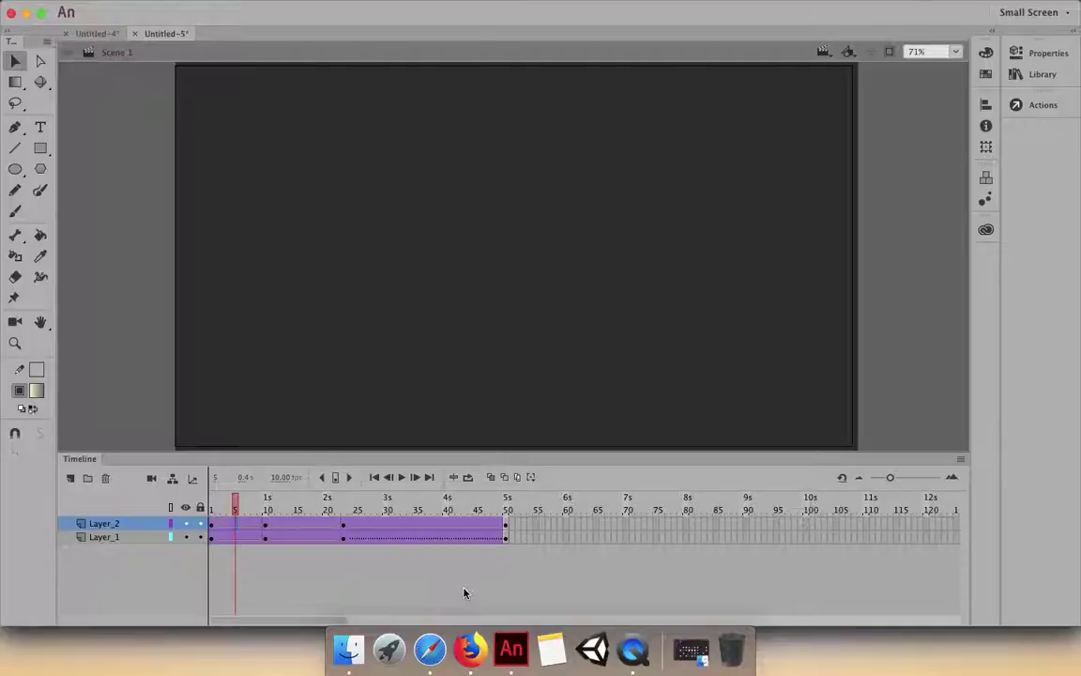
# - Extend the sun layer to frame 60 and select frame 60 on Layer_1
pyautogui.click(512, 526)
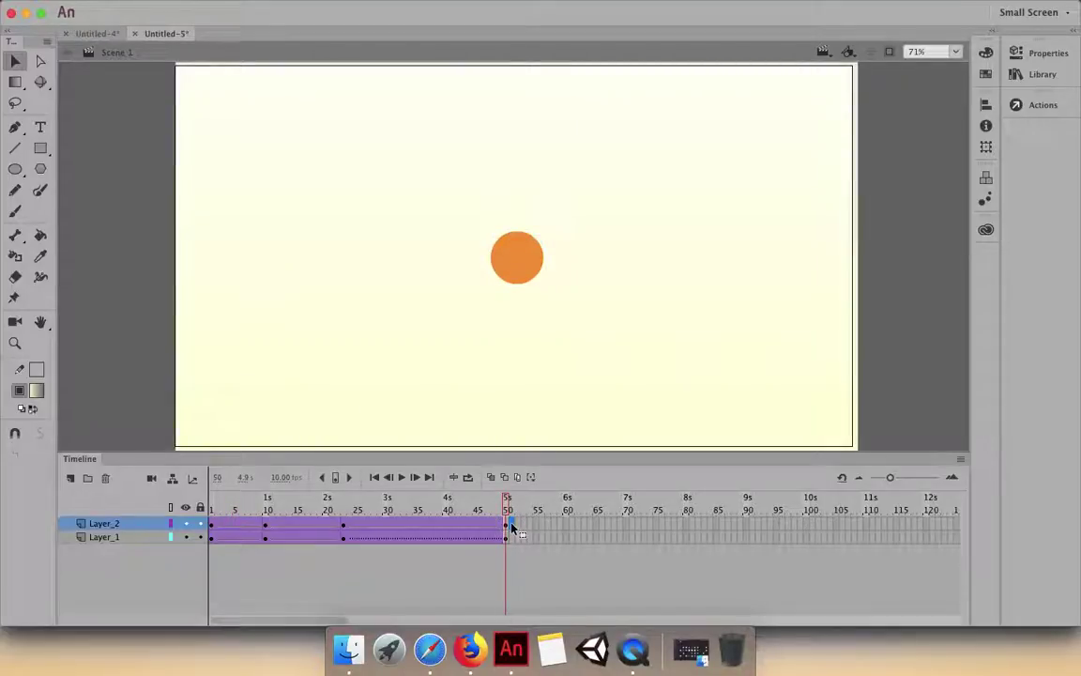
pyautogui.press('F5')
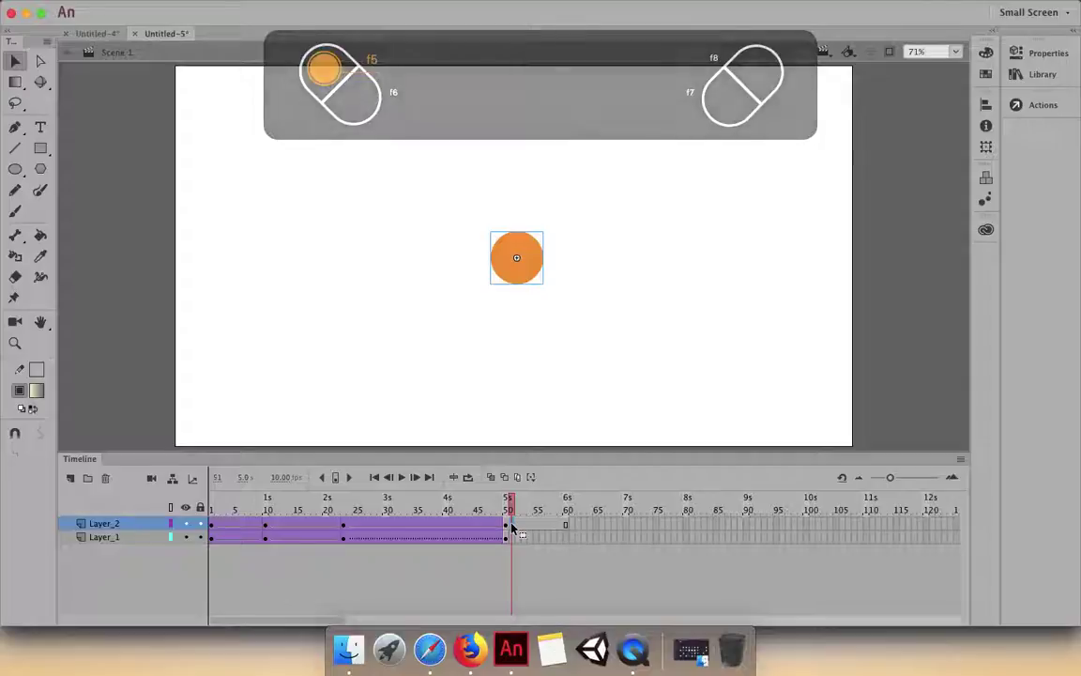
pyautogui.click(566, 537)
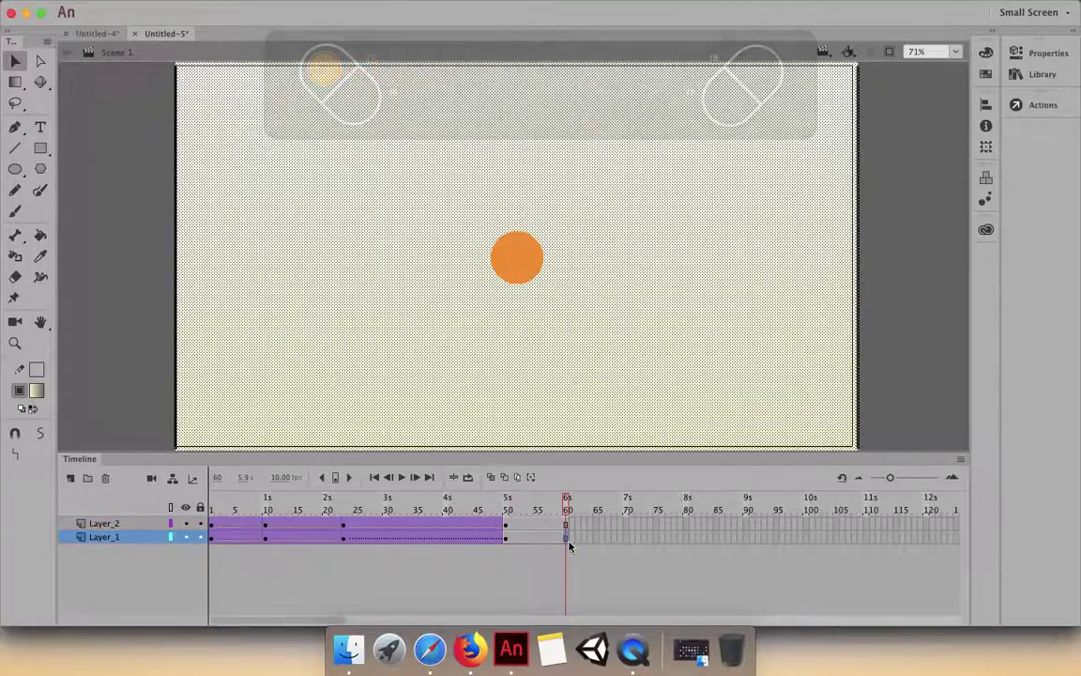
# - Test-play the sunrise animation as Untitled-5.swf and close the preview
pyautogui.press('super+Return')
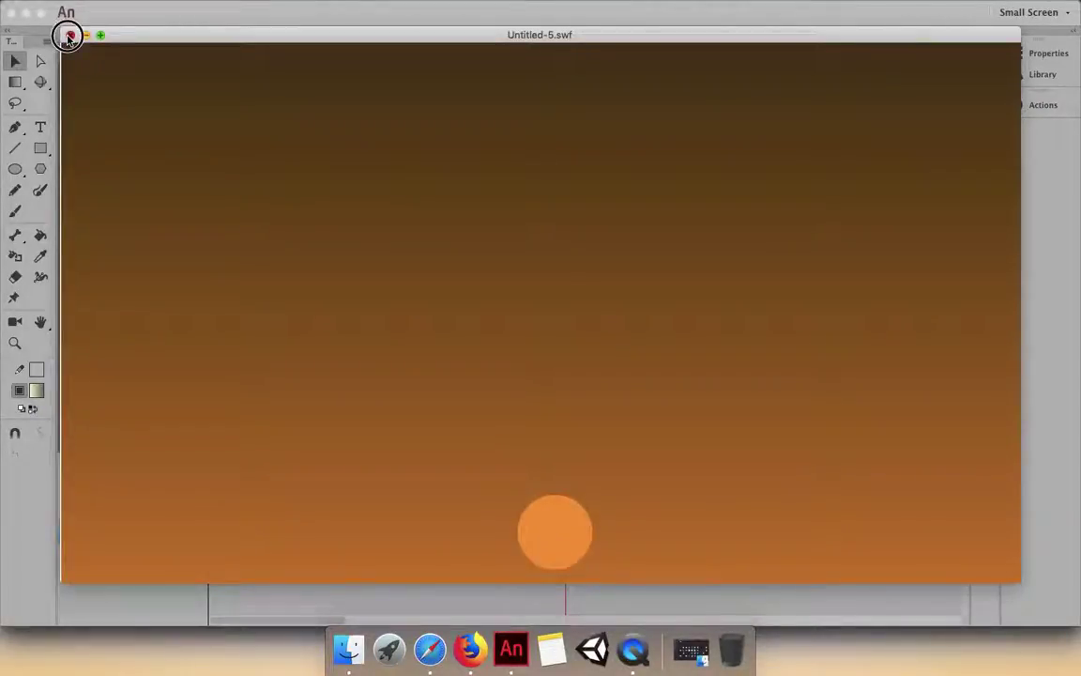
pyautogui.click(71, 35)
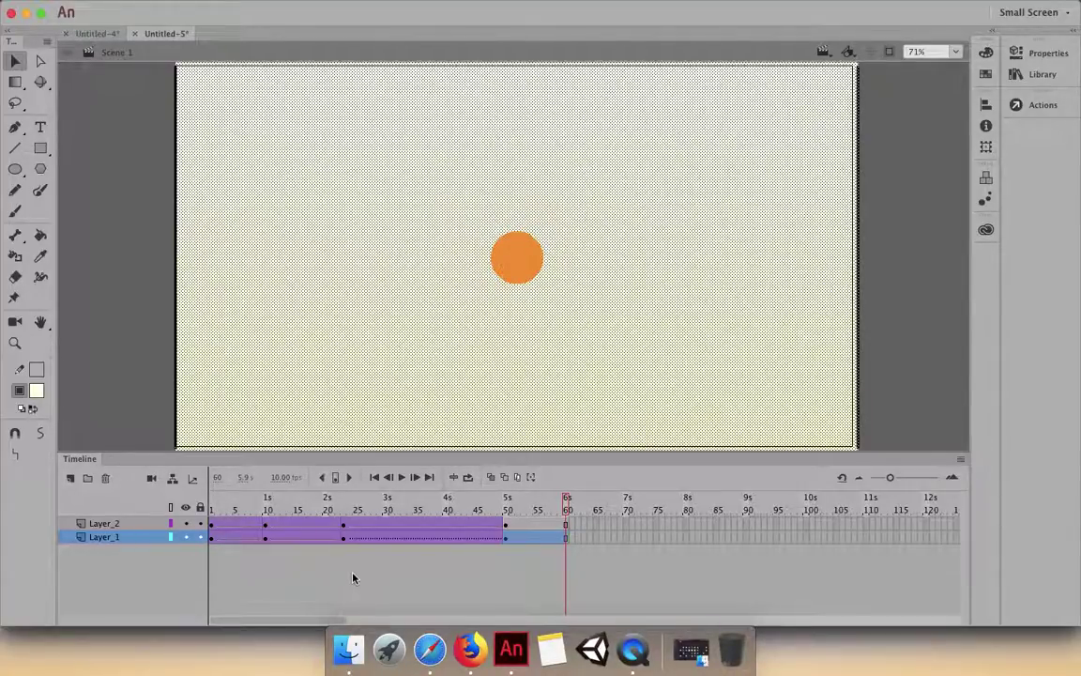
pyautogui.moveTo(870, 13)
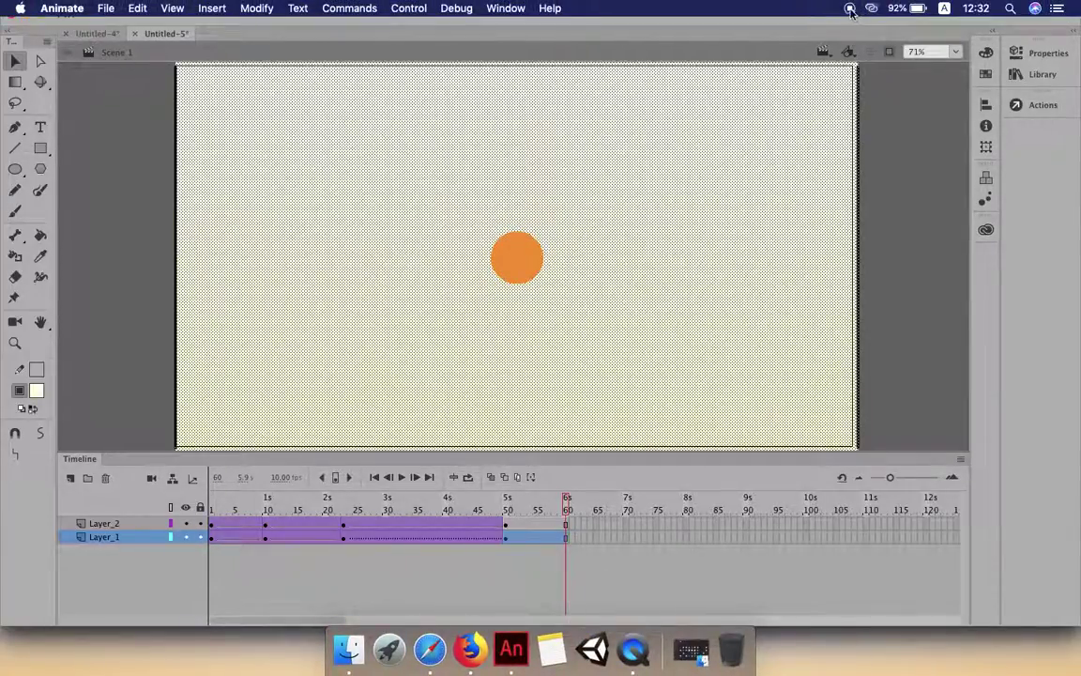